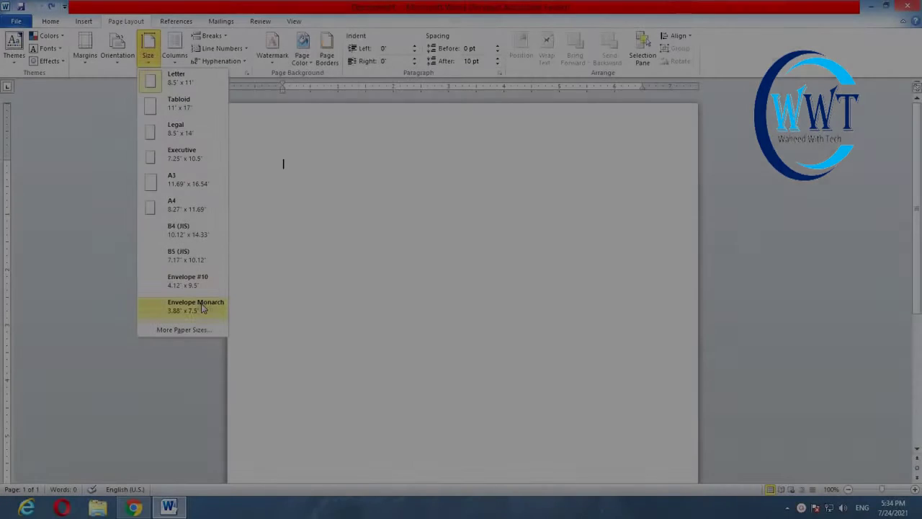
# Change the paper size to a custom Width of 7" and Height of 5"
pyautogui.click(183, 329)
pyautogui.doubleClick(412, 155)
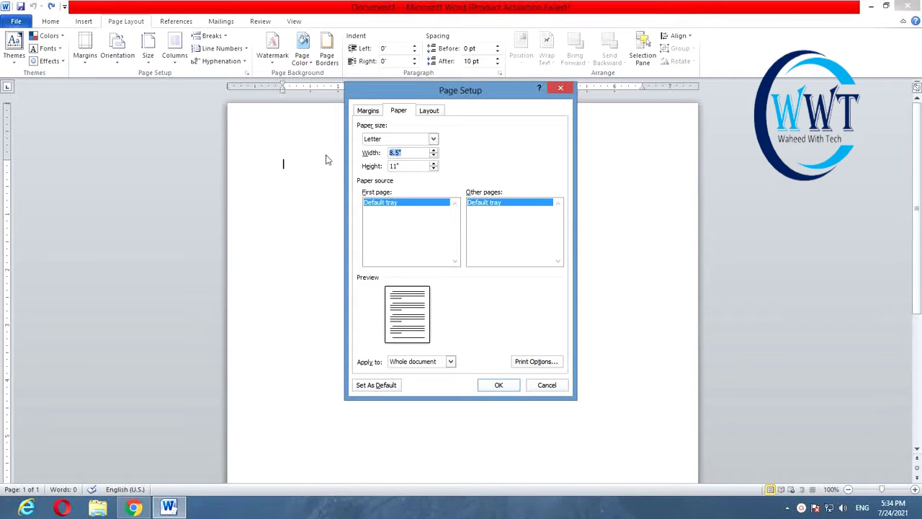
pyautogui.doubleClick(394, 167)
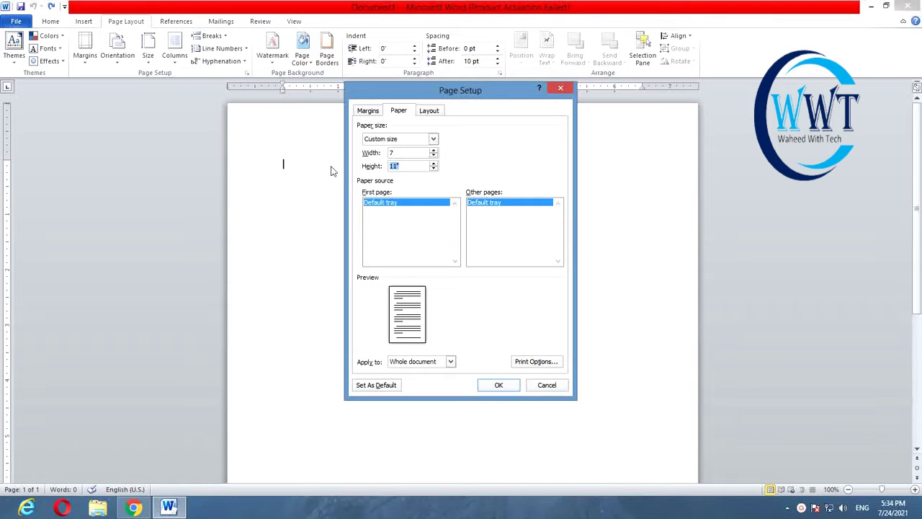
pyautogui.write('5')
pyautogui.click(498, 385)
# Draw a tall rectangle for the card body, filled cream with a black outline
pyautogui.click(84, 21)
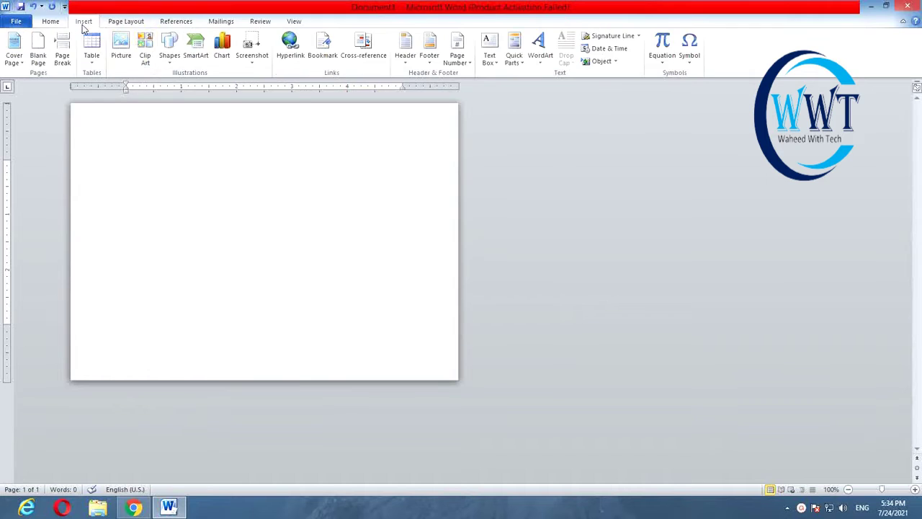
pyautogui.click(170, 50)
pyautogui.click(198, 85)
pyautogui.moveTo(149, 128); pyautogui.dragTo(302, 358)
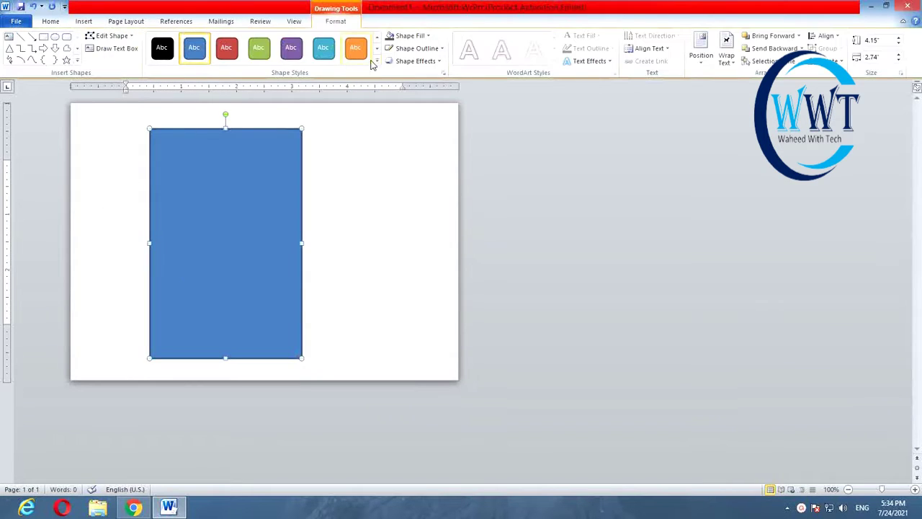
pyautogui.click(409, 35)
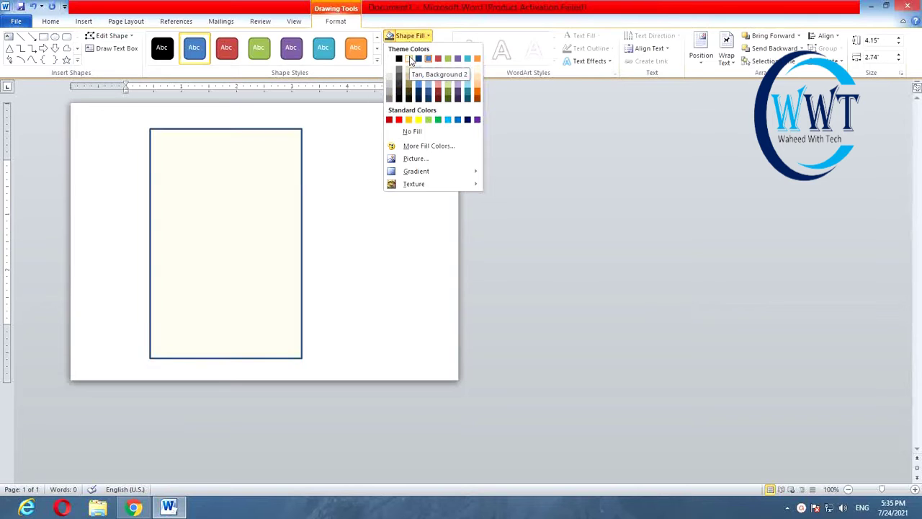
pyautogui.click(409, 59)
pyautogui.click(416, 48)
pyautogui.click(399, 71)
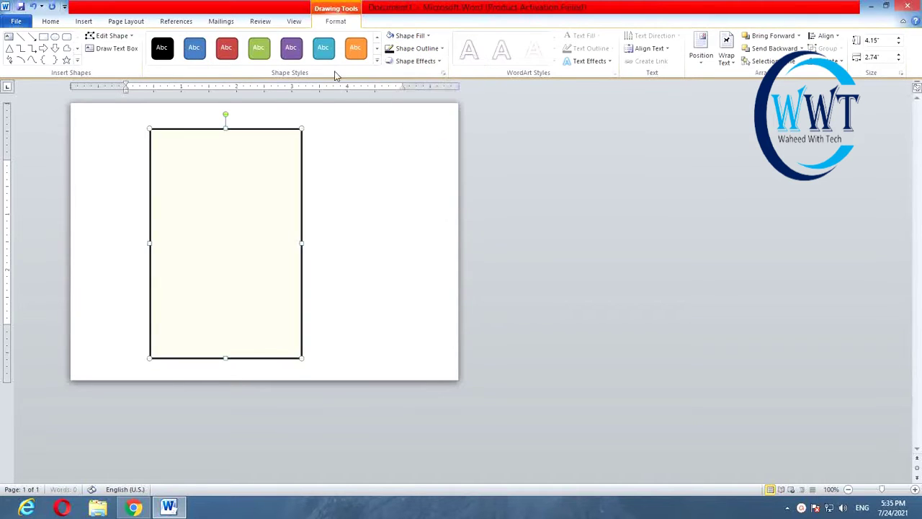
pyautogui.click(43, 36)
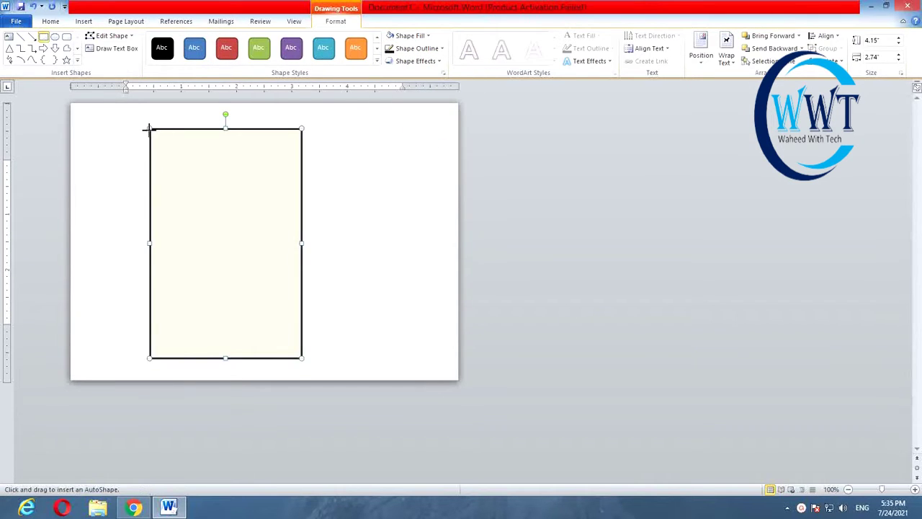
# Draw a rectangle across the card top and bend its lower edge into a wave
pyautogui.moveTo(148, 128); pyautogui.dragTo(303, 197)
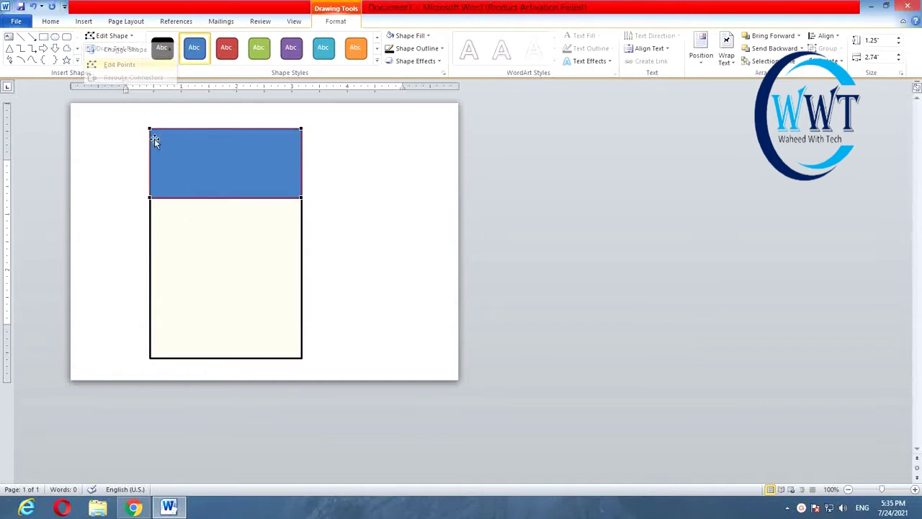
pyautogui.moveTo(148, 201)
pyautogui.mouseDown()
pyautogui.moveTo(147, 175)
pyautogui.moveTo(205, 157)
pyautogui.mouseUp()
pyautogui.click(234, 182)
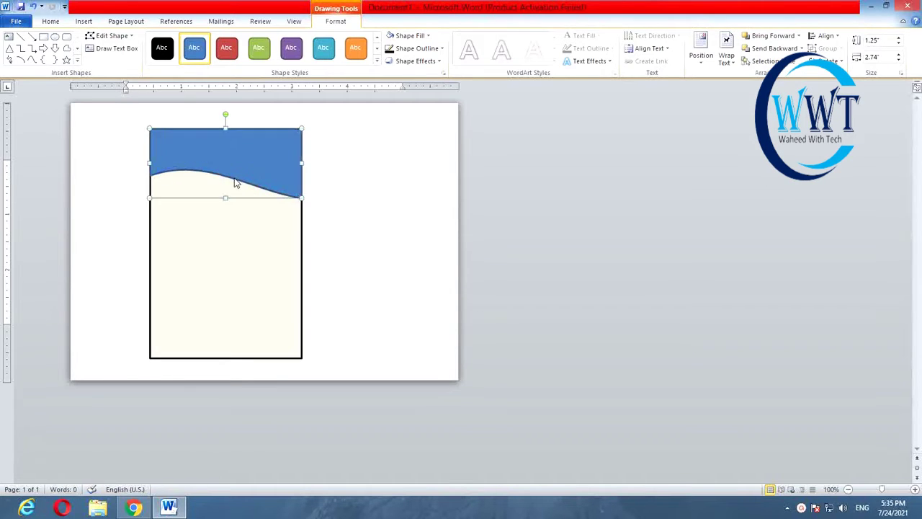
pyautogui.moveTo(225, 197); pyautogui.dragTo(225, 208)
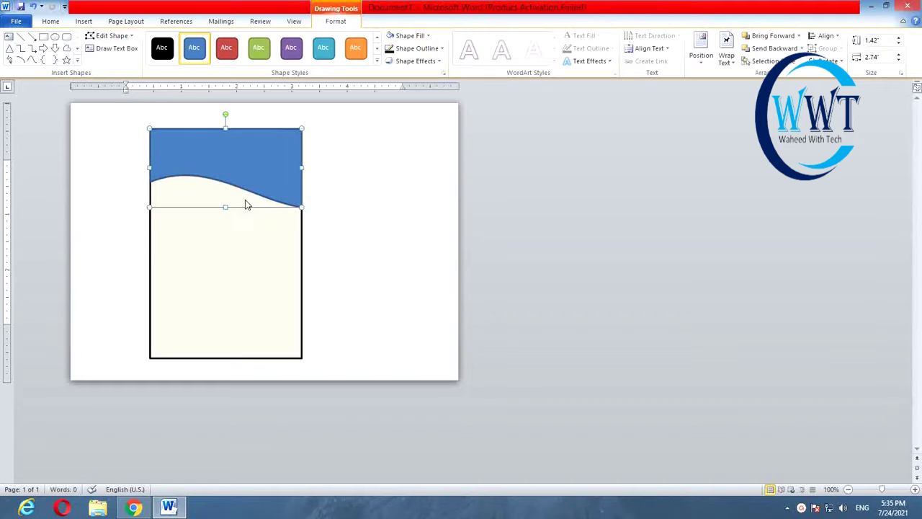
# Give the wavy header a dark grey fill and dark grey outline
pyautogui.click(409, 35)
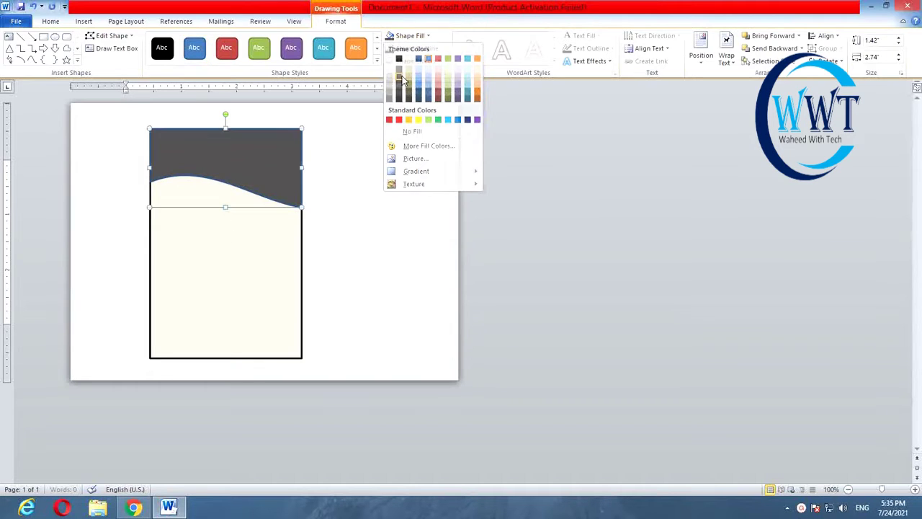
pyautogui.click(402, 80)
pyautogui.click(412, 48)
pyautogui.click(402, 90)
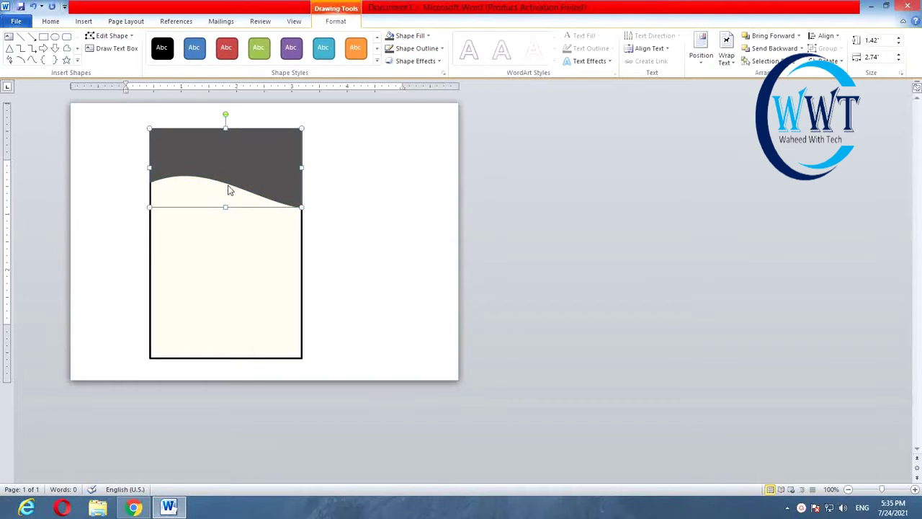
pyautogui.click(44, 37)
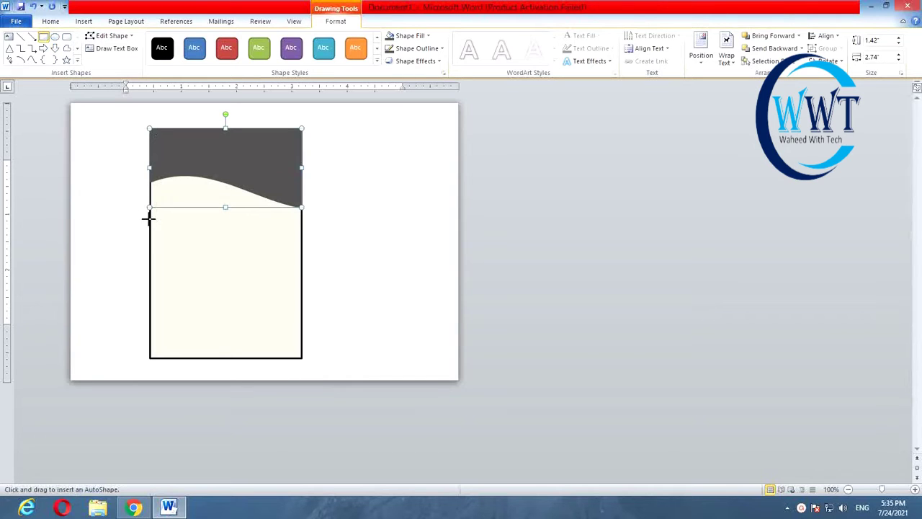
# Draw a thin bar below the header and start curving its edges with Edit Points
pyautogui.moveTo(149, 216); pyautogui.dragTo(302, 226)
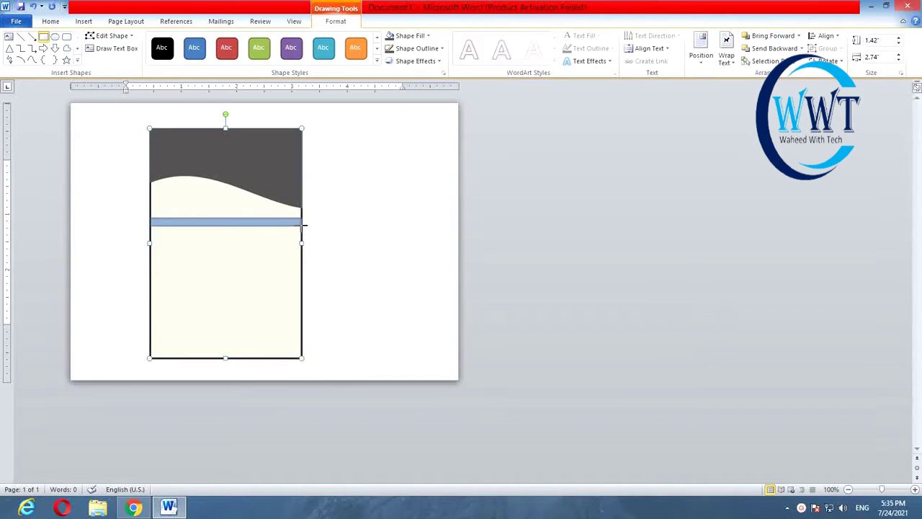
pyautogui.click(110, 35)
pyautogui.click(123, 64)
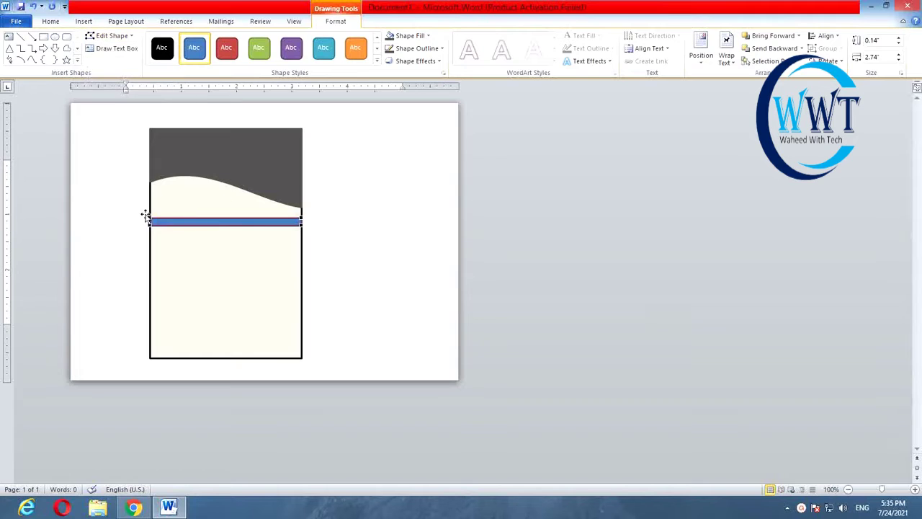
pyautogui.moveTo(150, 218); pyautogui.dragTo(181, 190)
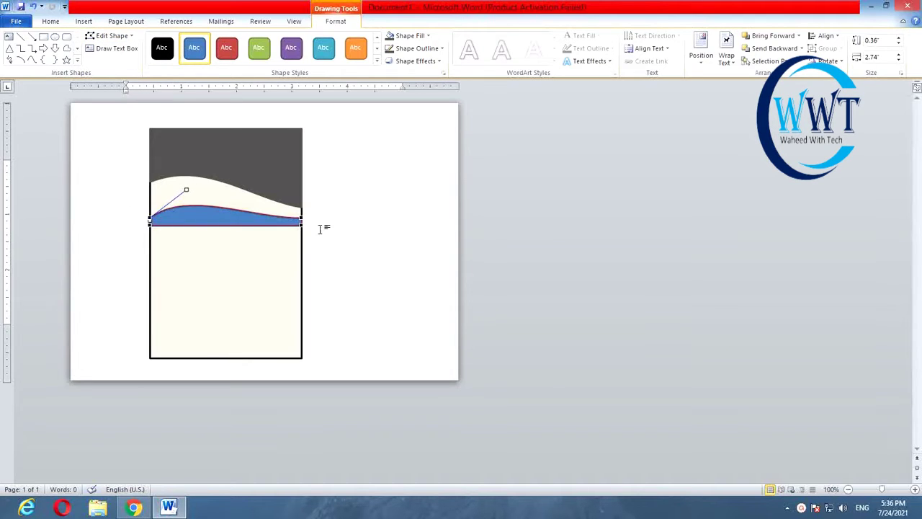
pyautogui.moveTo(249, 224); pyautogui.dragTo(249, 247)
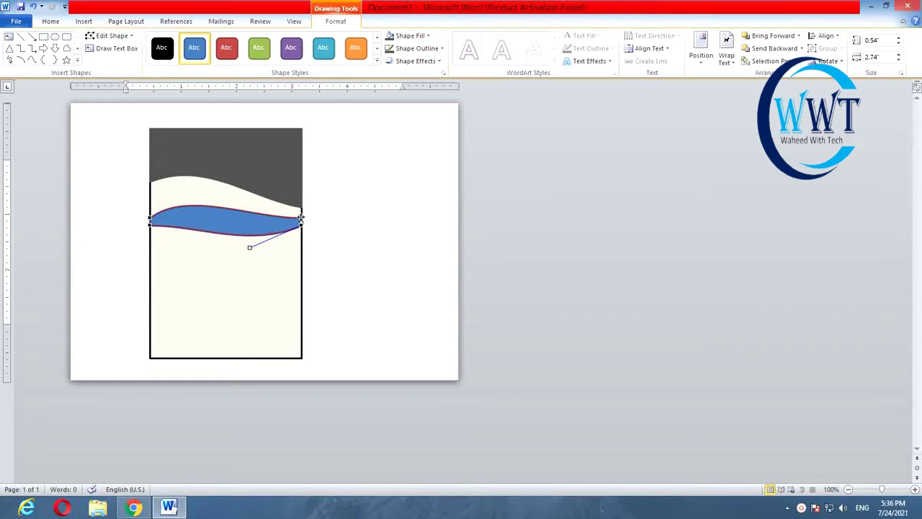
pyautogui.moveTo(251, 247); pyautogui.dragTo(249, 253)
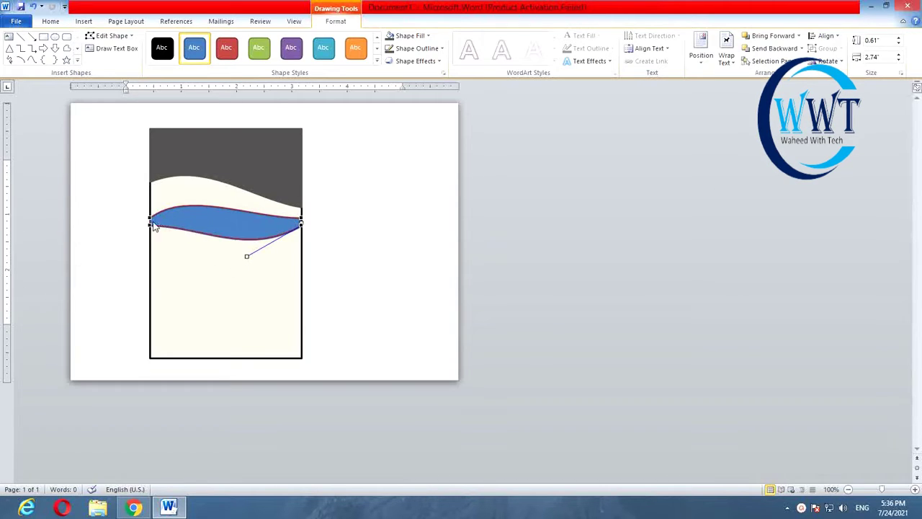
# Finish shaping the wavy ribbon and rotate it to slant across the header
pyautogui.moveTo(182, 191)
pyautogui.mouseDown()
pyautogui.moveTo(188, 182)
pyautogui.moveTo(200, 217)
pyautogui.mouseUp()
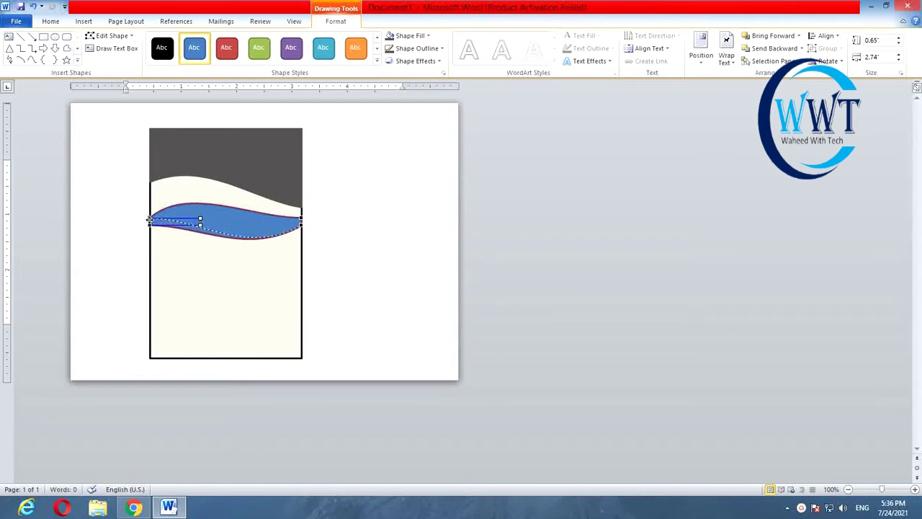
pyautogui.moveTo(199, 217)
pyautogui.mouseDown()
pyautogui.moveTo(200, 209)
pyautogui.moveTo(272, 238)
pyautogui.mouseUp()
pyautogui.click(301, 220)
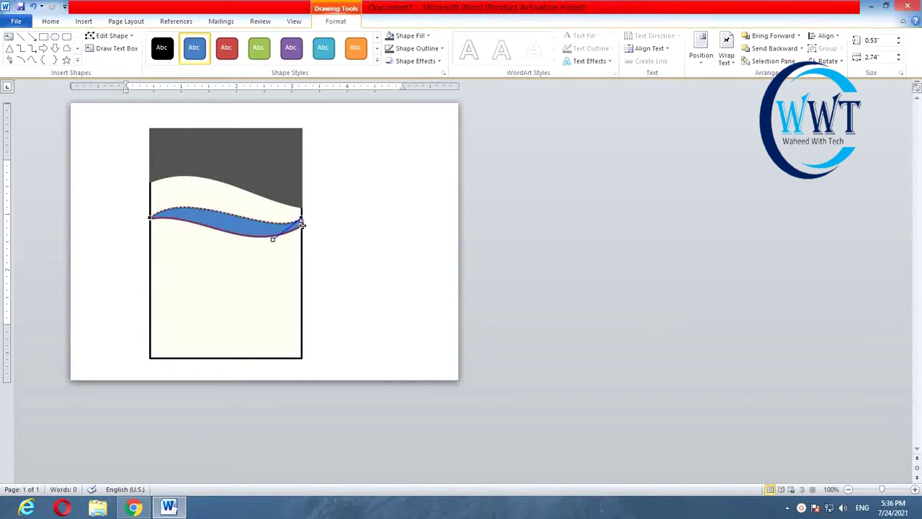
pyautogui.moveTo(272, 238); pyautogui.dragTo(247, 251)
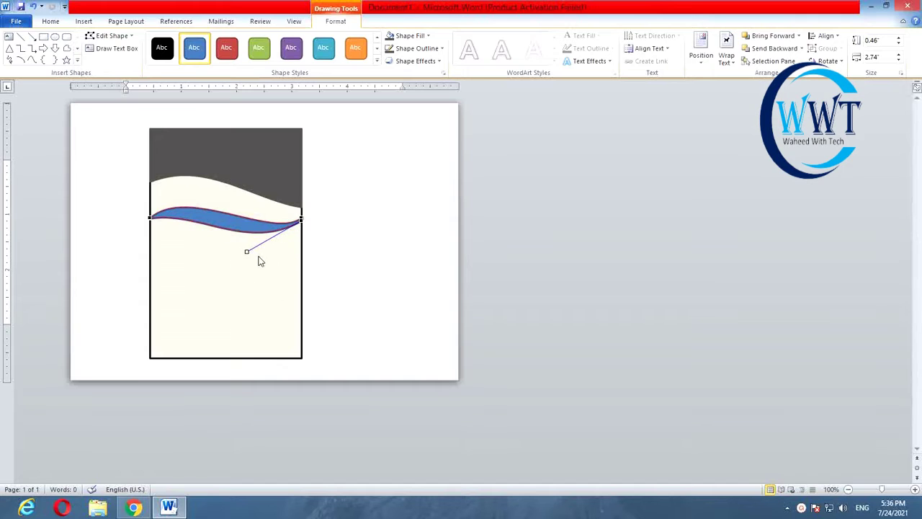
pyautogui.click(245, 237)
pyautogui.click(227, 219)
pyautogui.moveTo(224, 194)
pyautogui.mouseDown()
pyautogui.moveTo(226, 207)
pyautogui.moveTo(225, 176)
pyautogui.mouseUp()
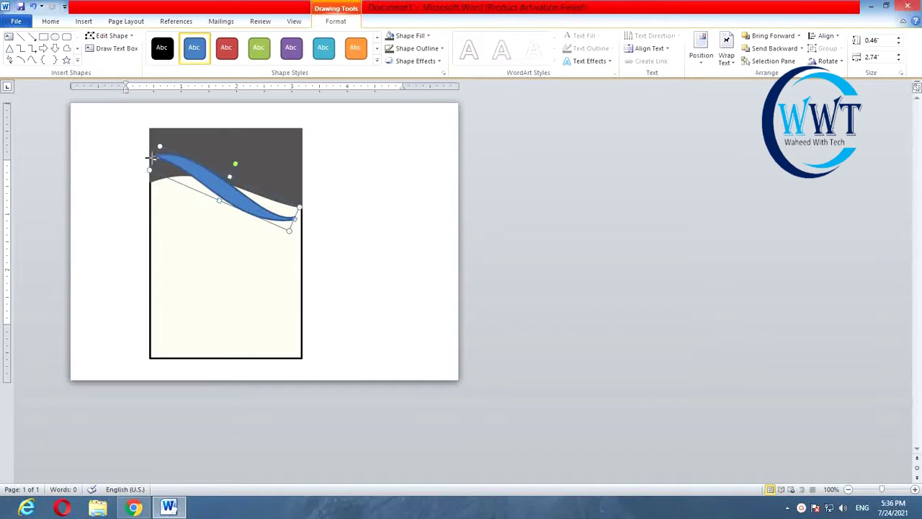
# Adjust the ribbon and flip it horizontally so two ribbons cross in an X
pyautogui.moveTo(299, 208); pyautogui.dragTo(304, 206)
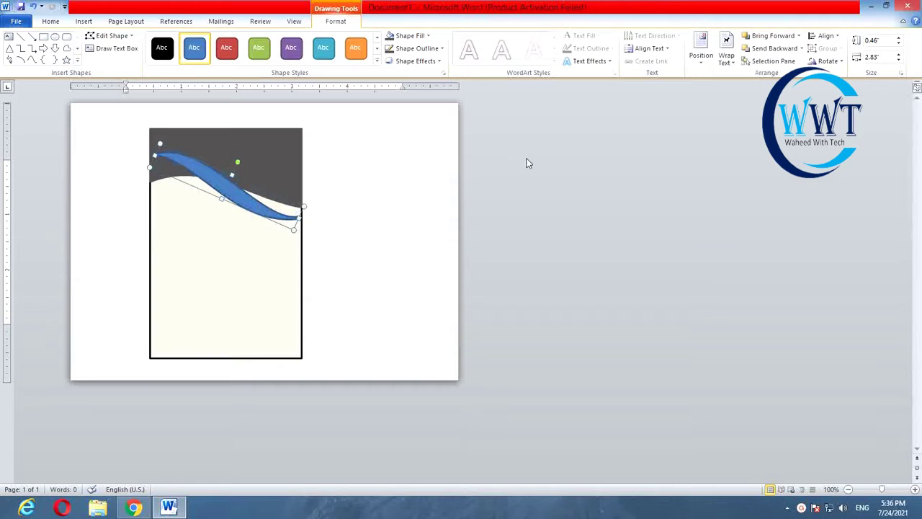
pyautogui.moveTo(237, 208); pyautogui.dragTo(234, 209)
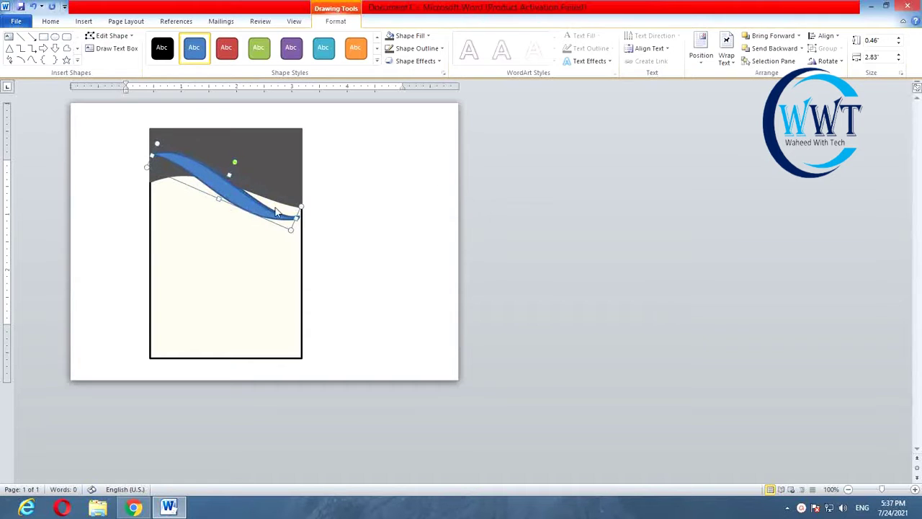
pyautogui.click(824, 61)
pyautogui.click(839, 123)
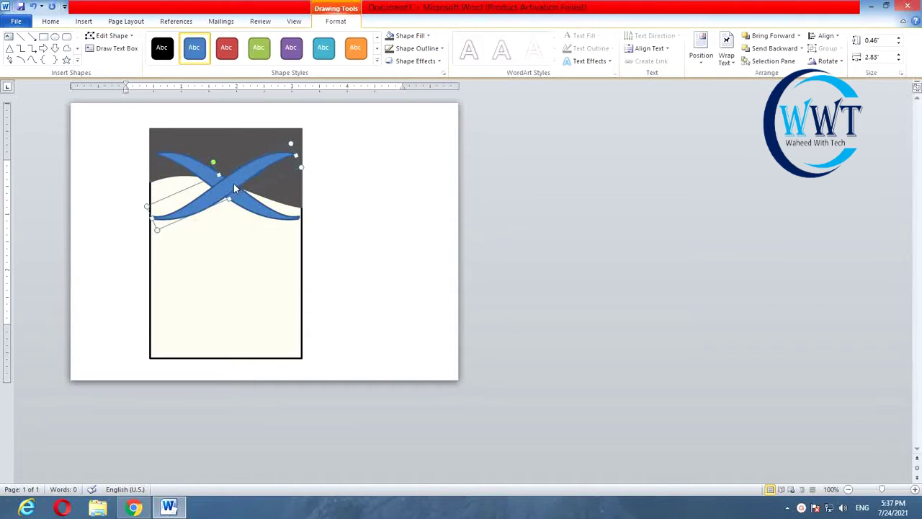
pyautogui.moveTo(230, 185); pyautogui.dragTo(230, 186)
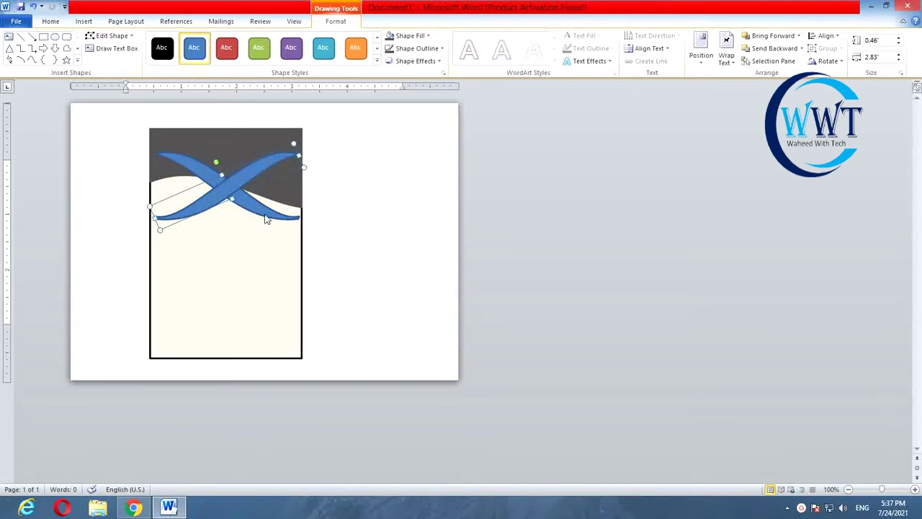
# Group the two crossed ribbons and widen the group across the card
pyautogui.keyDown('shift'); pyautogui.click(216, 195); pyautogui.keyUp('shift')
pyautogui.rightClick(223, 188)
pyautogui.moveTo(290, 250)
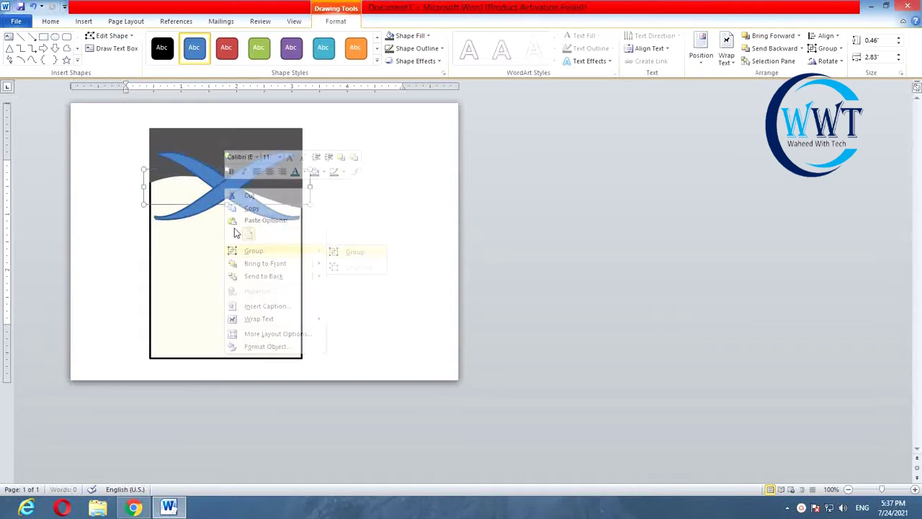
pyautogui.moveTo(227, 188); pyautogui.dragTo(224, 181)
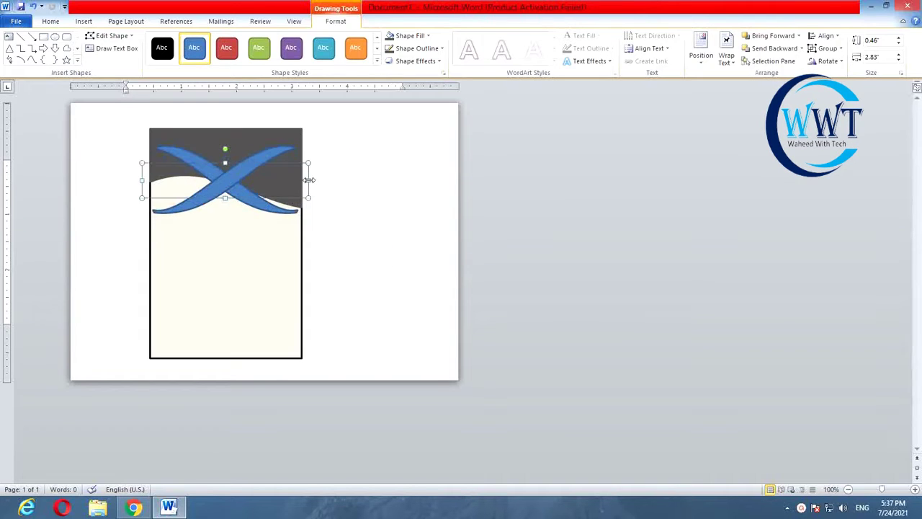
pyautogui.moveTo(308, 180); pyautogui.dragTo(312, 179)
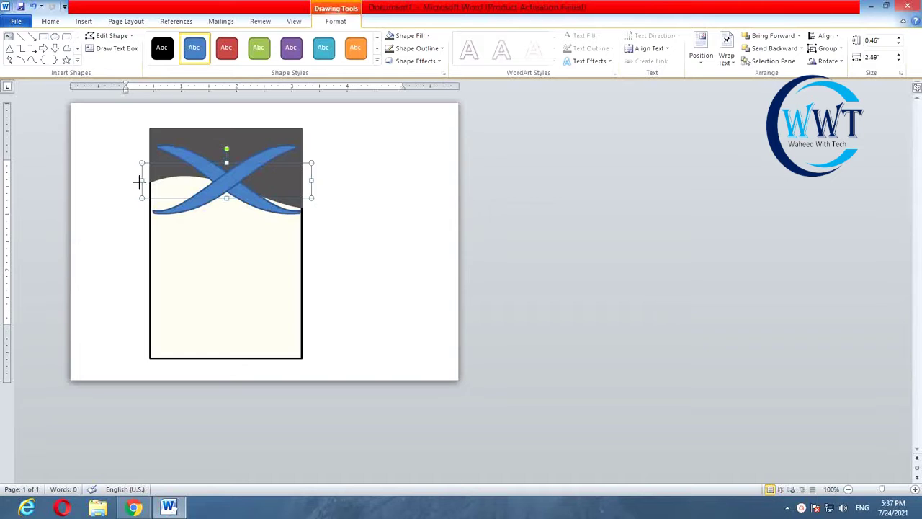
pyautogui.moveTo(139, 181); pyautogui.dragTo(136, 181)
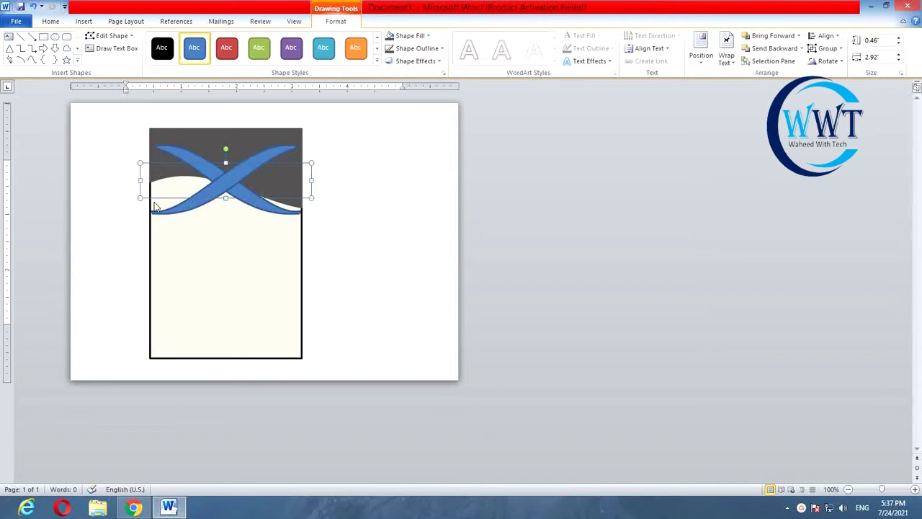
# Apply the orange shape style to the crossed ribbons and set their outline colour
pyautogui.click(355, 48)
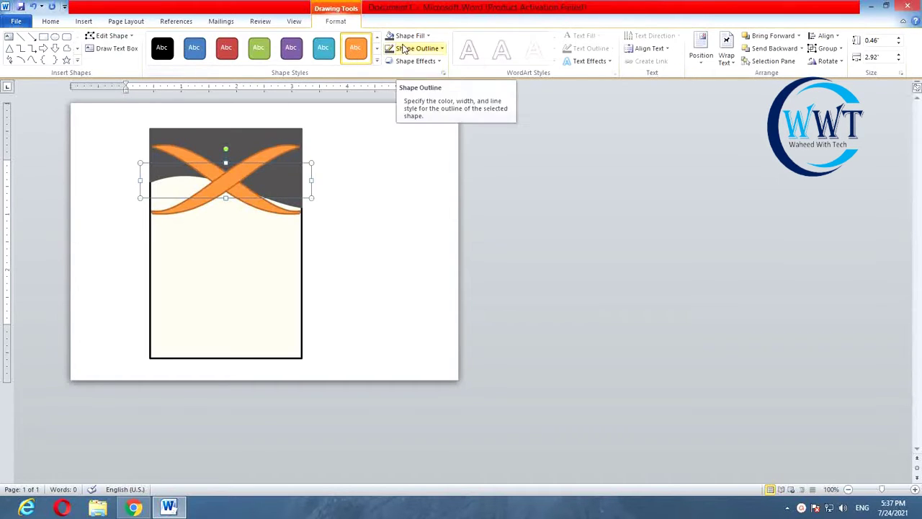
pyautogui.click(405, 48)
pyautogui.click(392, 72)
pyautogui.click(199, 236)
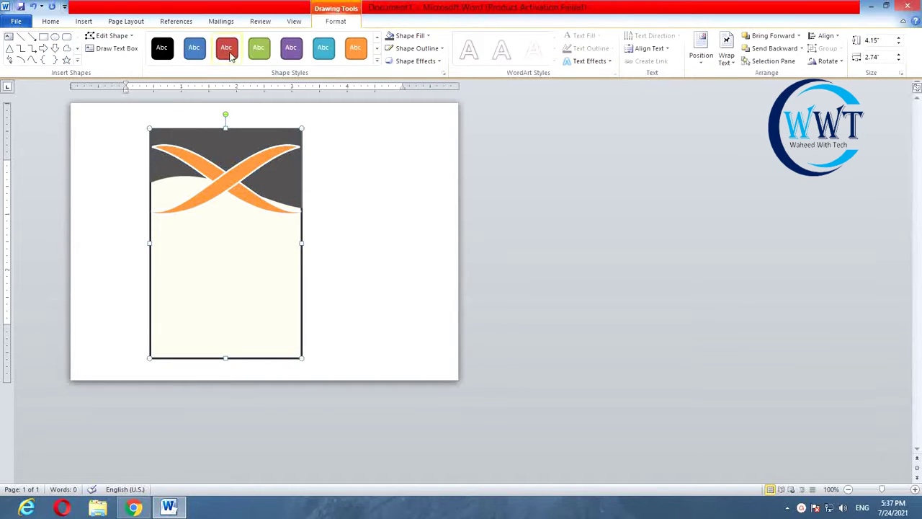
pyautogui.click(83, 22)
# Insert the WWT logo picture from file
pyautogui.click(121, 47)
pyautogui.scroll(-2, 452, 224)
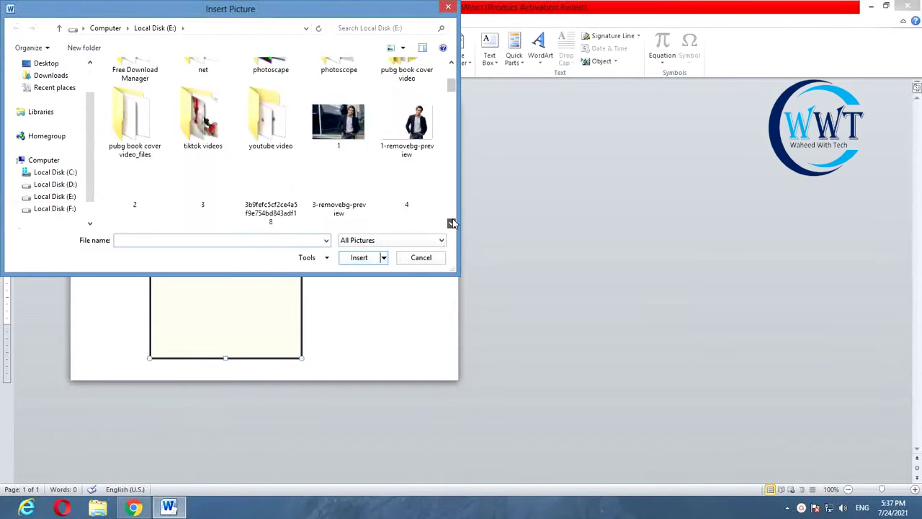
pyautogui.scroll(-5, 452, 223)
pyautogui.scroll(-3, 452, 223)
pyautogui.scroll(-3, 453, 223)
pyautogui.scroll(-3, 452, 223)
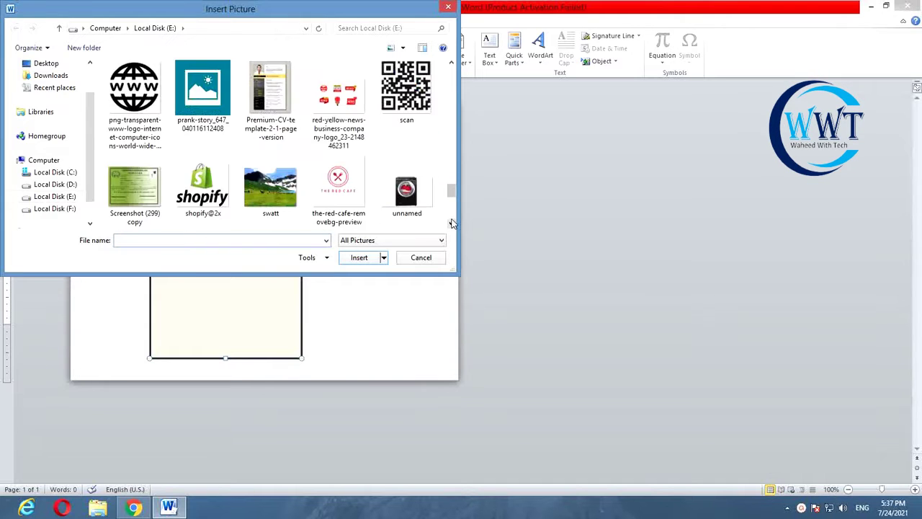
pyautogui.scroll(-3, 452, 223)
pyautogui.click(133, 97)
pyautogui.click(359, 257)
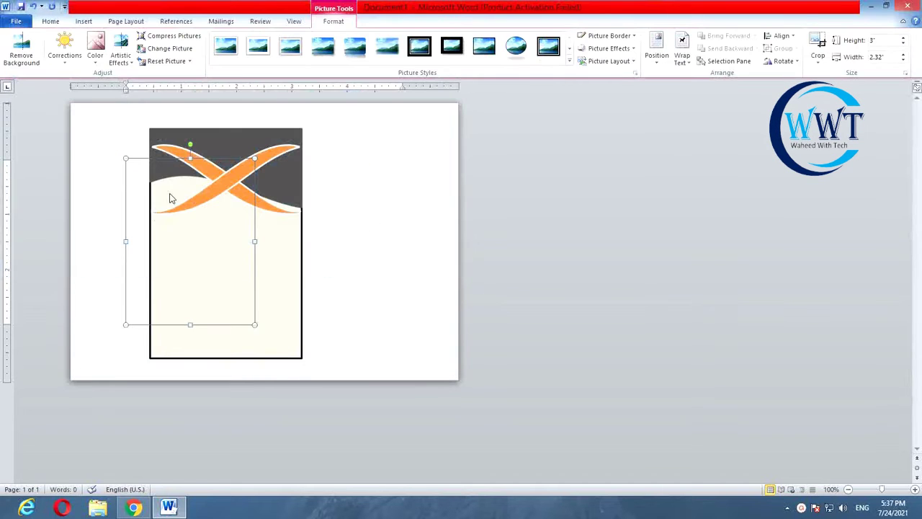
# Set the logo In Front of Text, shrink it to about 1.15 inches, and centre it on the header
pyautogui.click(681, 57)
pyautogui.click(709, 169)
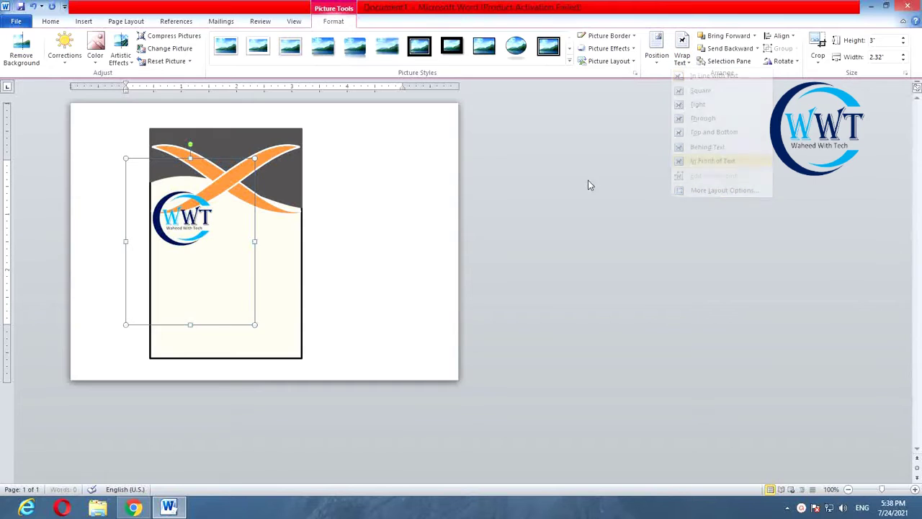
pyautogui.moveTo(255, 324); pyautogui.dragTo(187, 237)
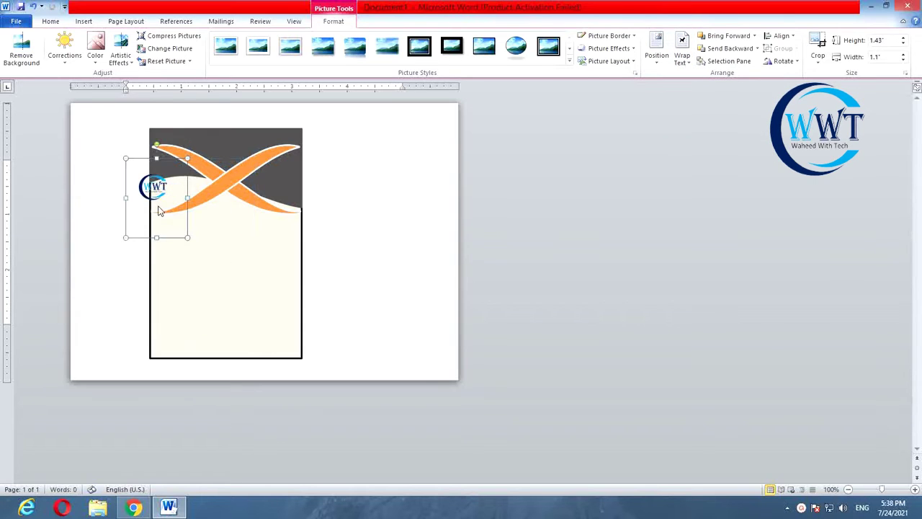
pyautogui.moveTo(143, 194); pyautogui.dragTo(214, 150)
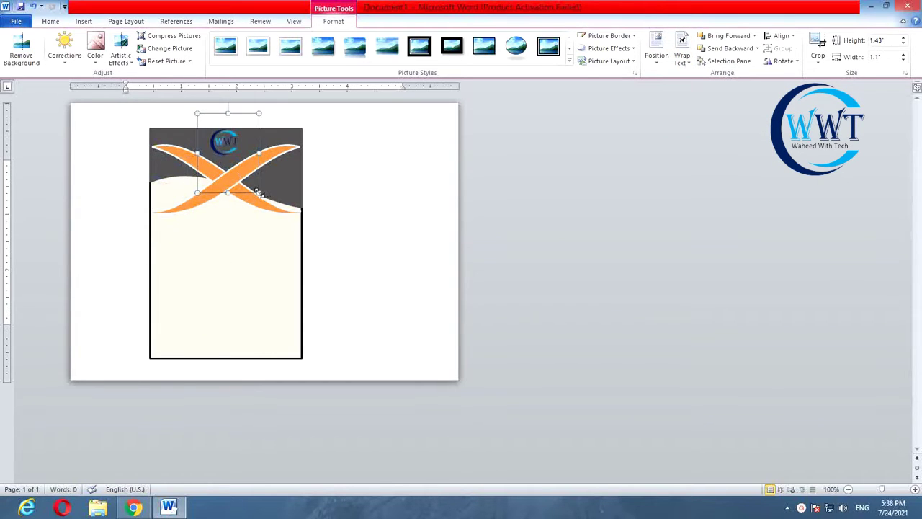
pyautogui.moveTo(258, 193); pyautogui.dragTo(250, 182)
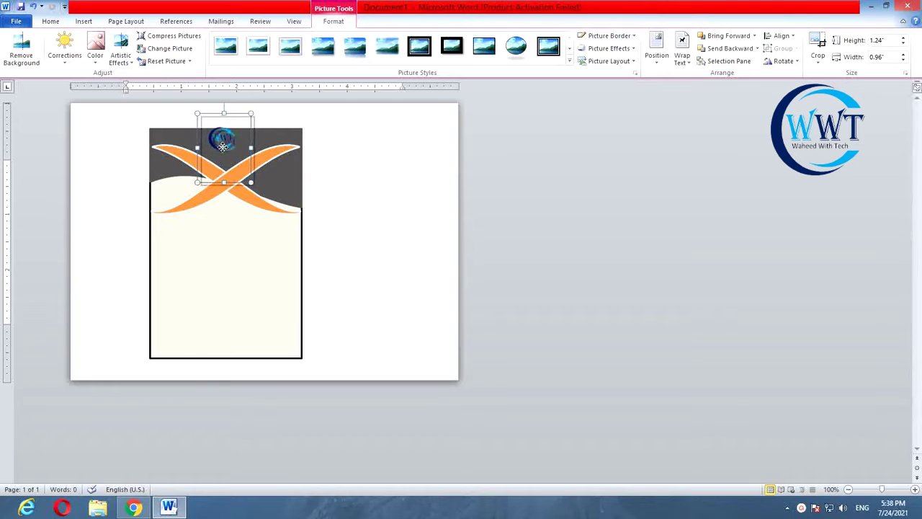
pyautogui.moveTo(223, 147); pyautogui.dragTo(227, 150)
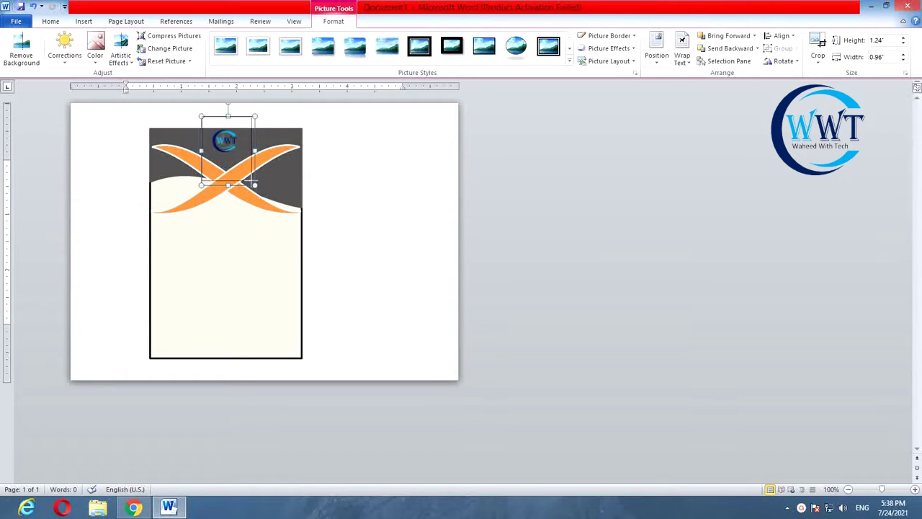
pyautogui.moveTo(252, 178); pyautogui.dragTo(251, 180)
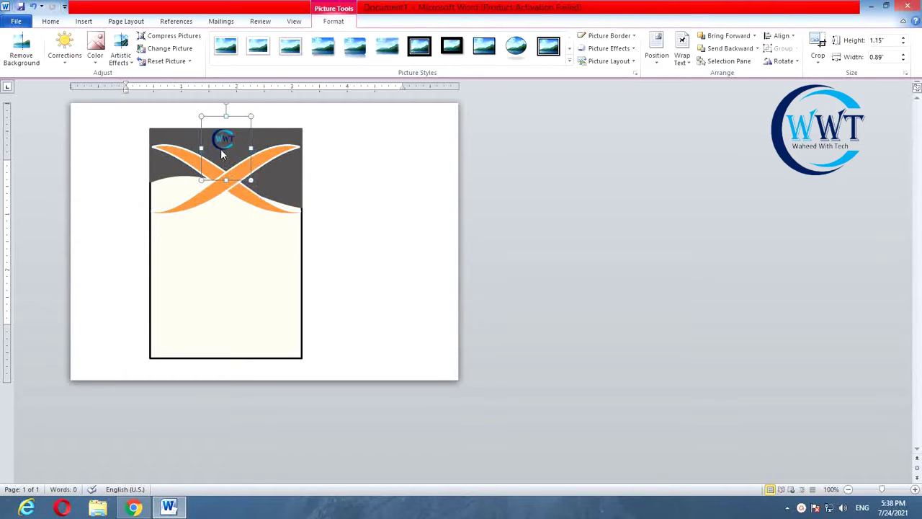
pyautogui.click(244, 274)
pyautogui.click(83, 21)
# Draw a text box with the company name, shrink its text, and move it onto the header
pyautogui.click(489, 57)
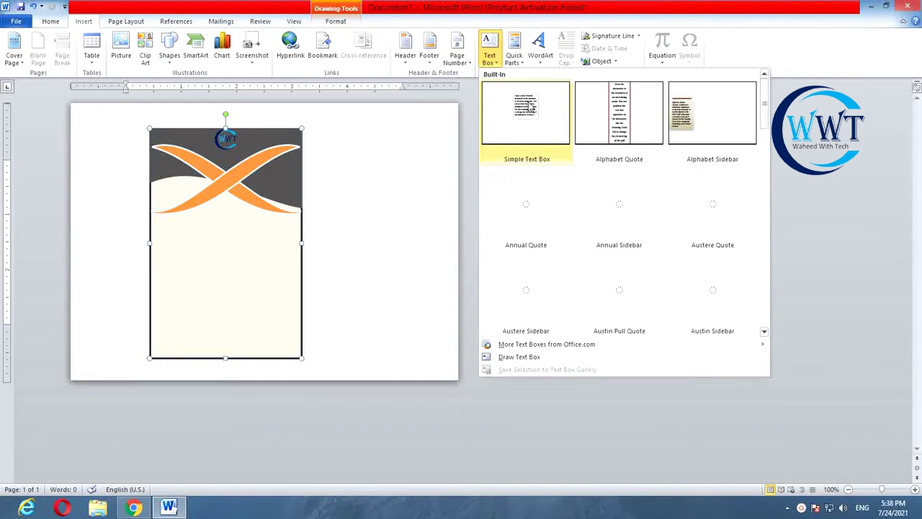
pyautogui.click(504, 355)
pyautogui.moveTo(175, 234); pyautogui.dragTo(273, 252)
pyautogui.write('Waheed With Tech')
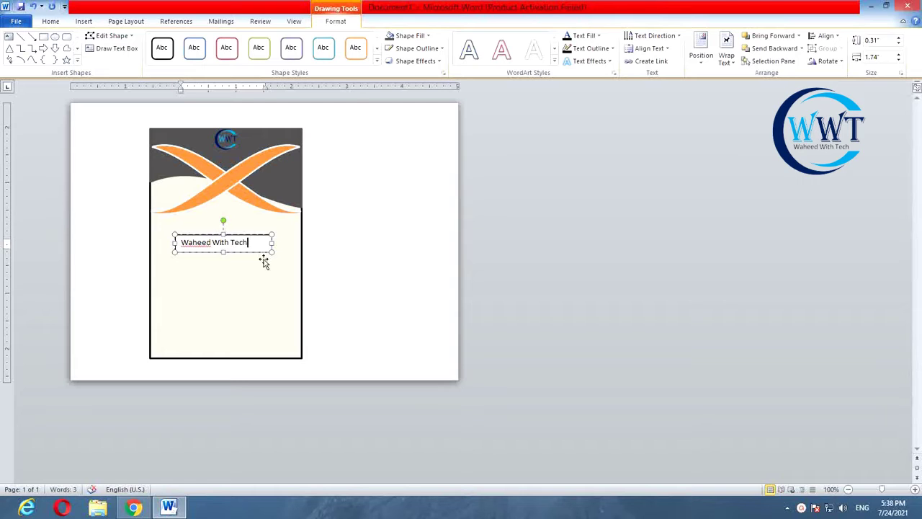
pyautogui.moveTo(248, 242); pyautogui.dragTo(180, 243)
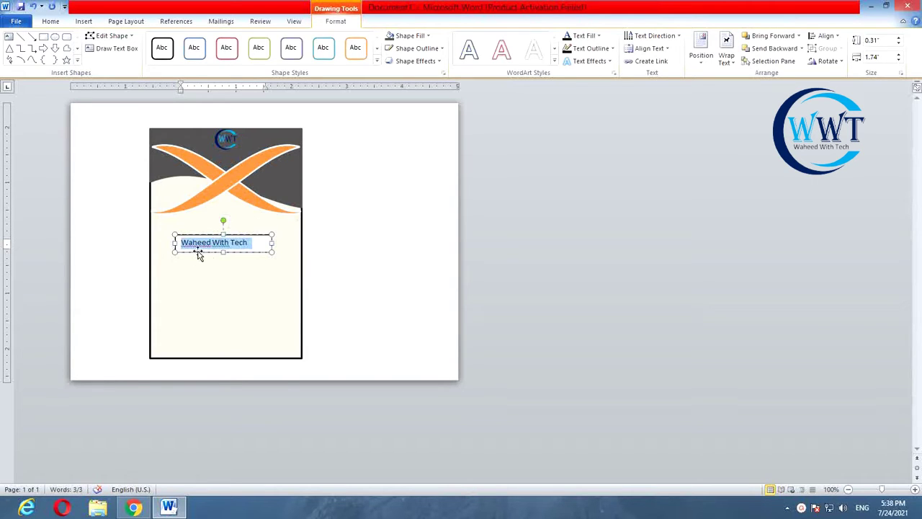
pyautogui.rightClick(209, 249)
pyautogui.press('Escape')
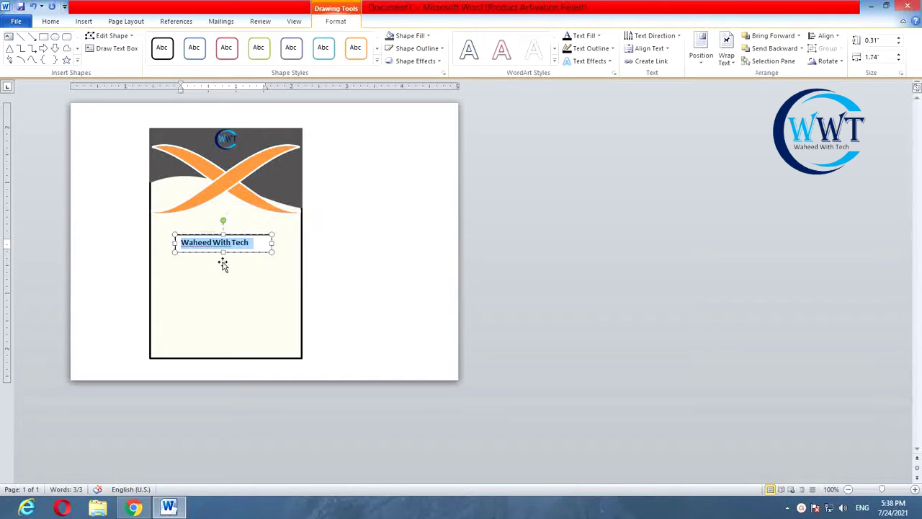
pyautogui.hotkey('ctrl', '[')
pyautogui.moveTo(249, 253); pyautogui.dragTo(273, 176)
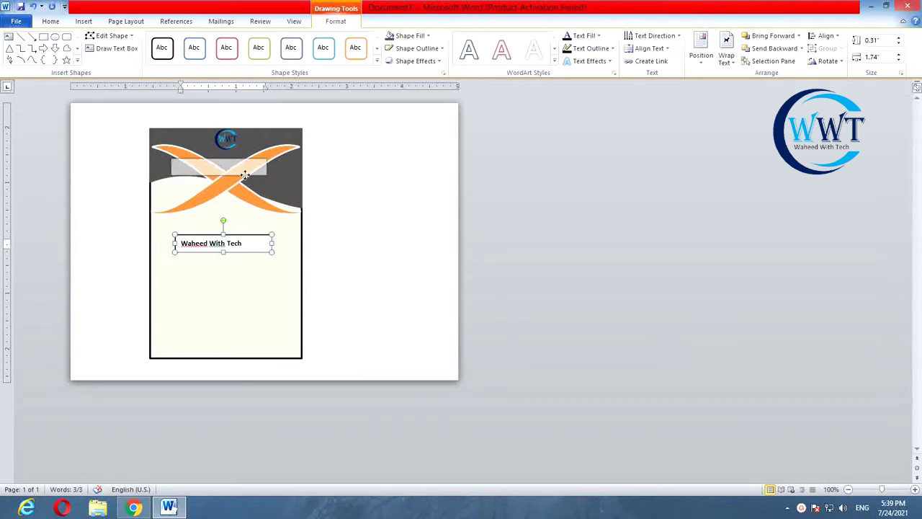
# Remove the text box's fill and border and make the company name white
pyautogui.click(417, 48)
pyautogui.click(421, 146)
pyautogui.click(409, 35)
pyautogui.click(423, 133)
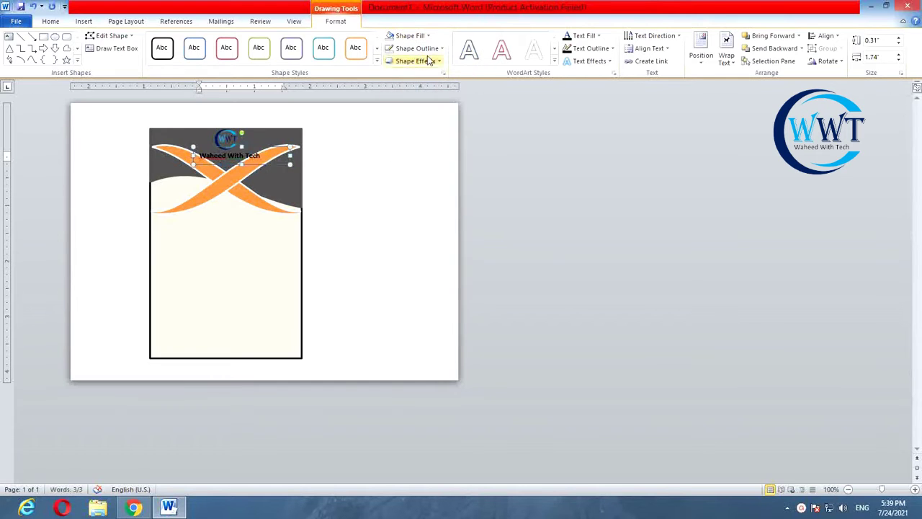
pyautogui.moveTo(263, 155); pyautogui.dragTo(192, 155)
pyautogui.click(274, 137)
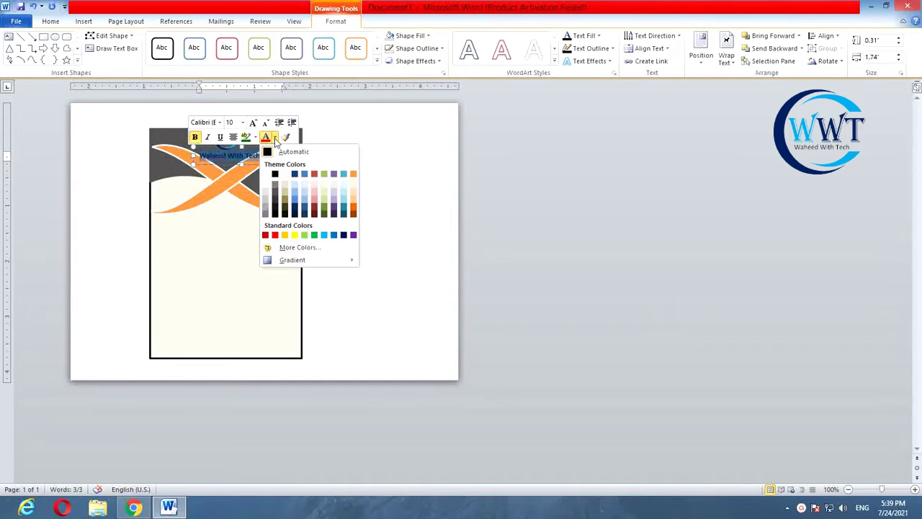
pyautogui.click(266, 174)
# Lower the orange ribbons slightly and set the company name to Arial Black, one size smaller
pyautogui.click(221, 185)
pyautogui.moveTo(222, 184); pyautogui.dragTo(225, 191)
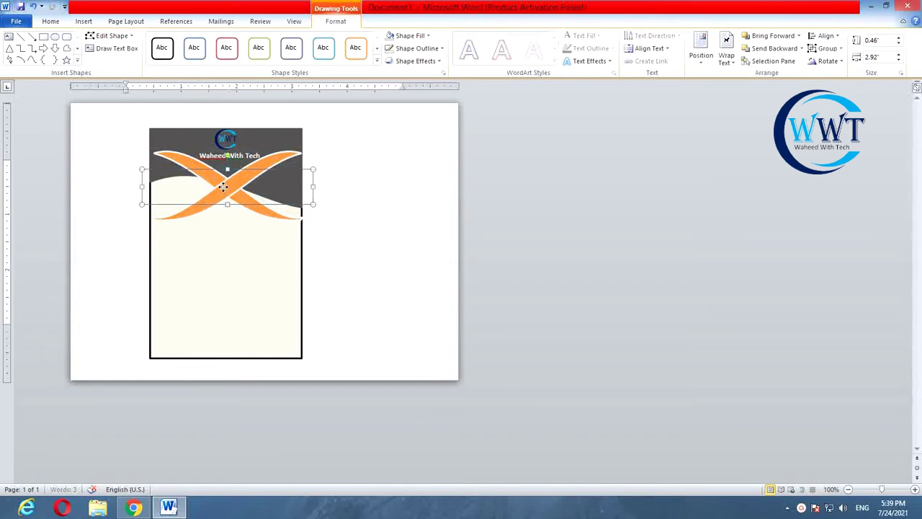
pyautogui.moveTo(221, 159); pyautogui.dragTo(261, 155)
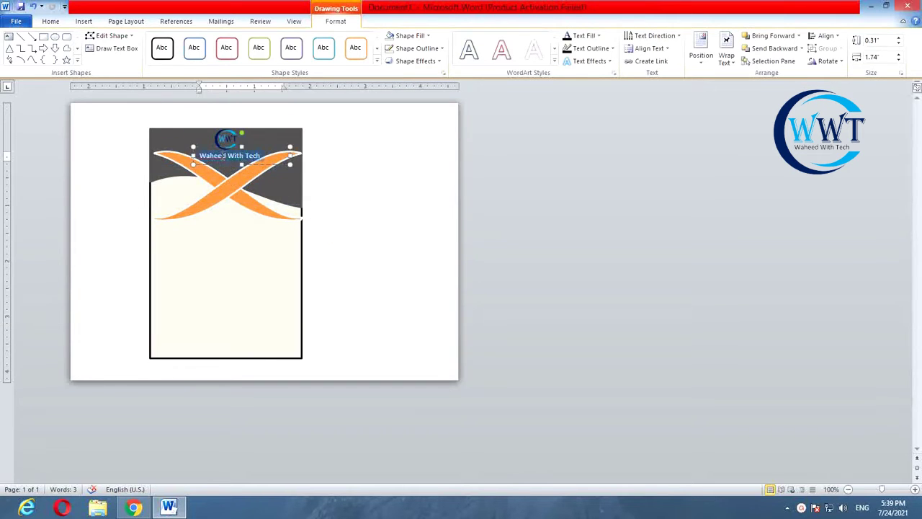
pyautogui.click(242, 124)
pyautogui.click(245, 210)
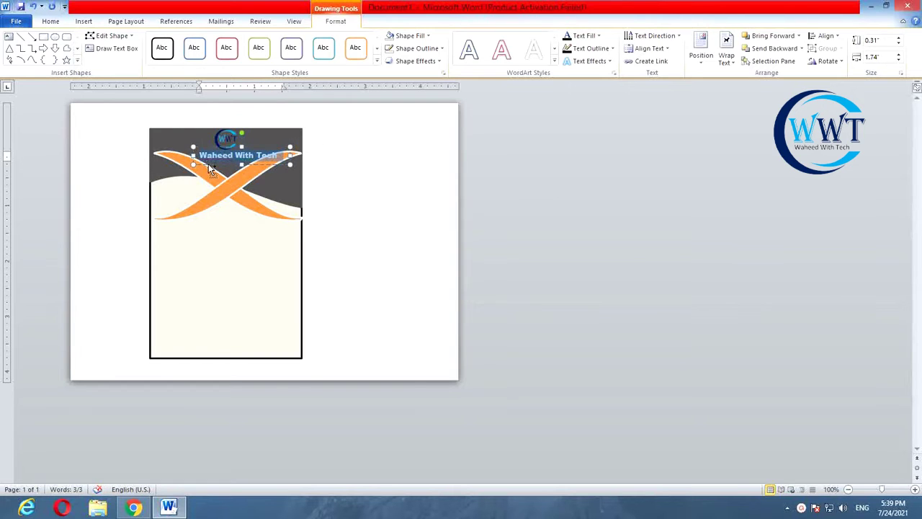
pyautogui.hotkey('ctrl', 'shift', ',')
pyautogui.click(238, 188)
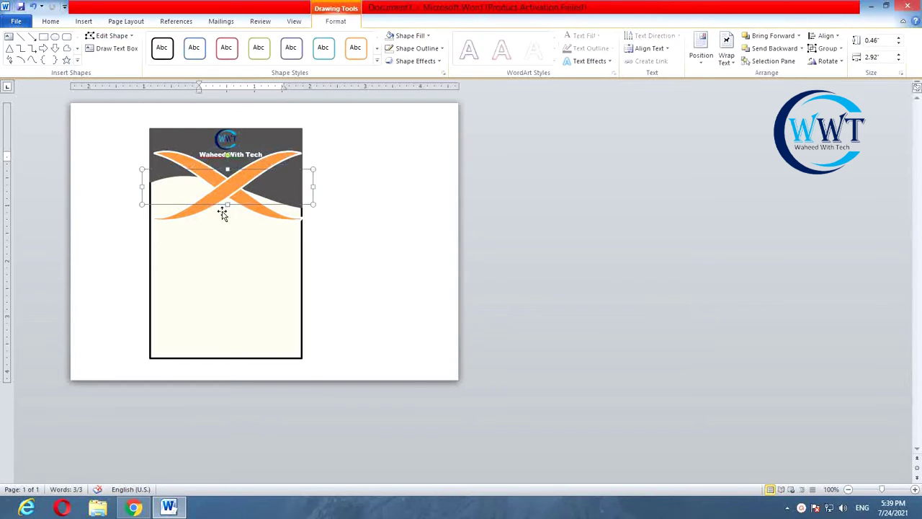
pyautogui.click(216, 167)
pyautogui.click(220, 210)
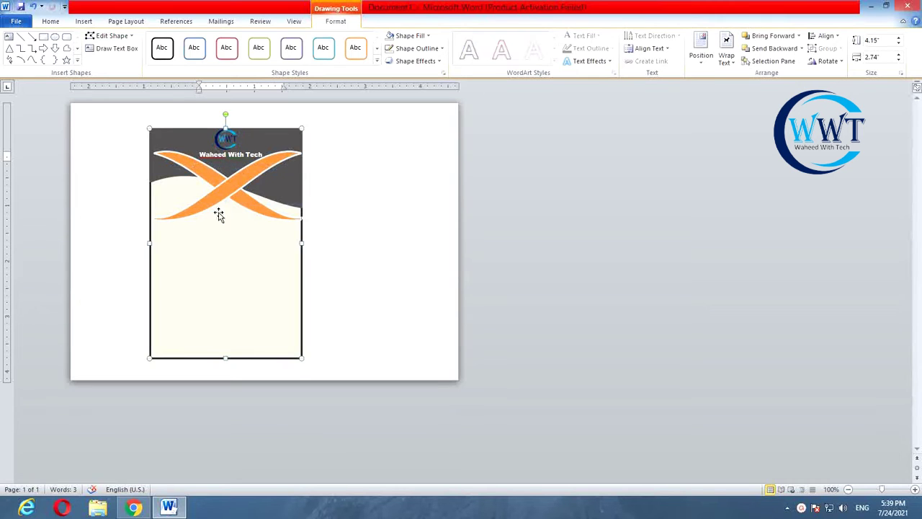
# Draw a small circle below the ribbon crossing and fill it with the portrait photo
pyautogui.click(54, 38)
pyautogui.moveTo(216, 213)
pyautogui.mouseDown()
pyautogui.moveTo(243, 244)
pyautogui.moveTo(229, 229)
pyautogui.mouseUp()
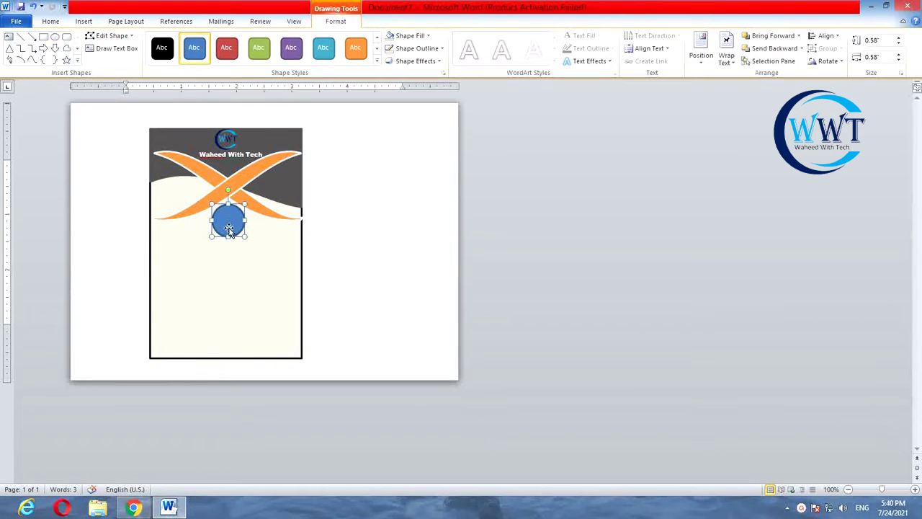
pyautogui.click(408, 35)
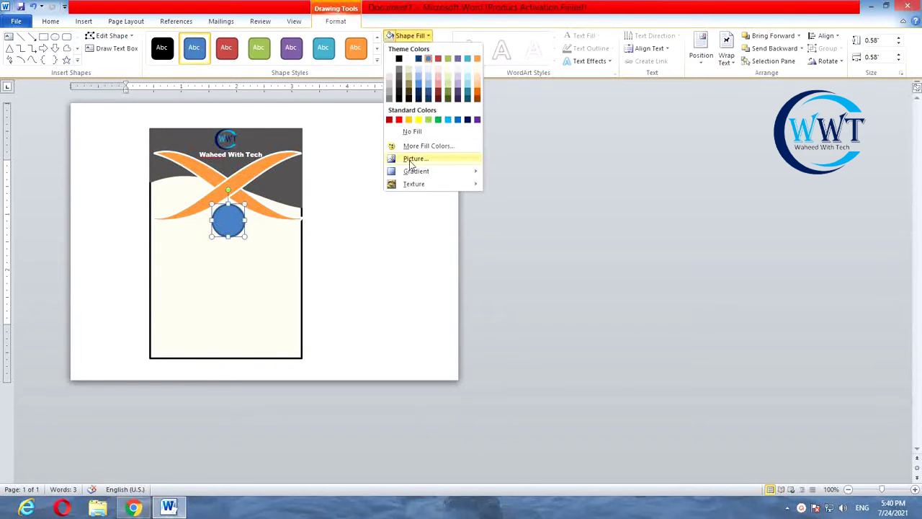
pyautogui.click(414, 156)
pyautogui.scroll(-3, 403, 213)
pyautogui.scroll(-3, 399, 211)
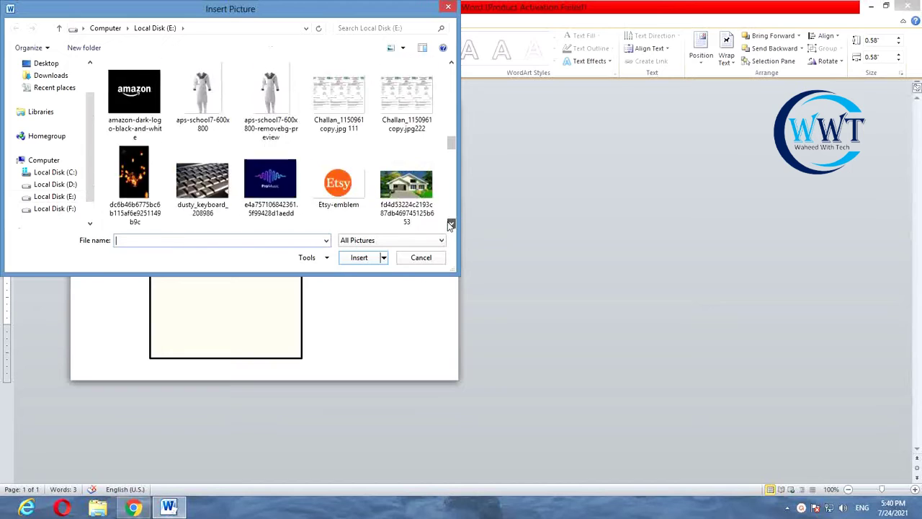
pyautogui.scroll(-3, 395, 210)
pyautogui.doubleClick(134, 83)
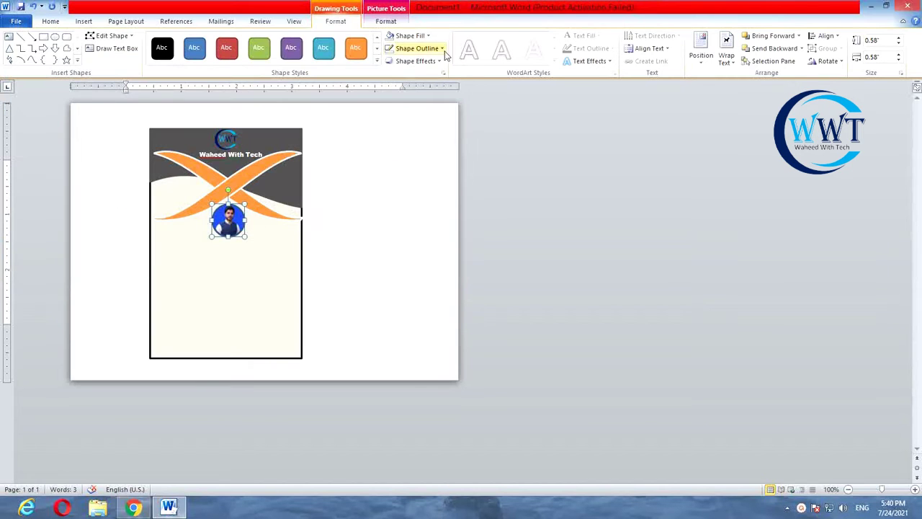
# Give the photo circle a red outline
pyautogui.click(417, 48)
pyautogui.click(399, 132)
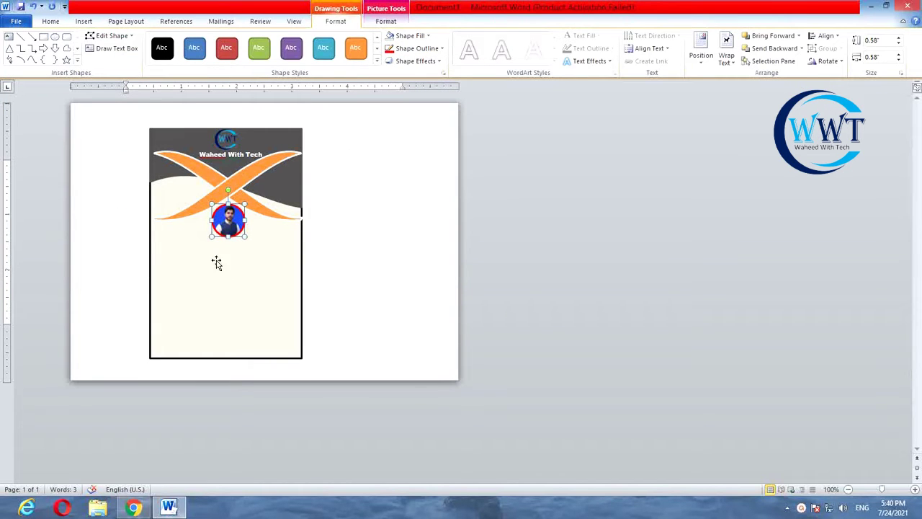
pyautogui.click(217, 264)
pyautogui.click(228, 173)
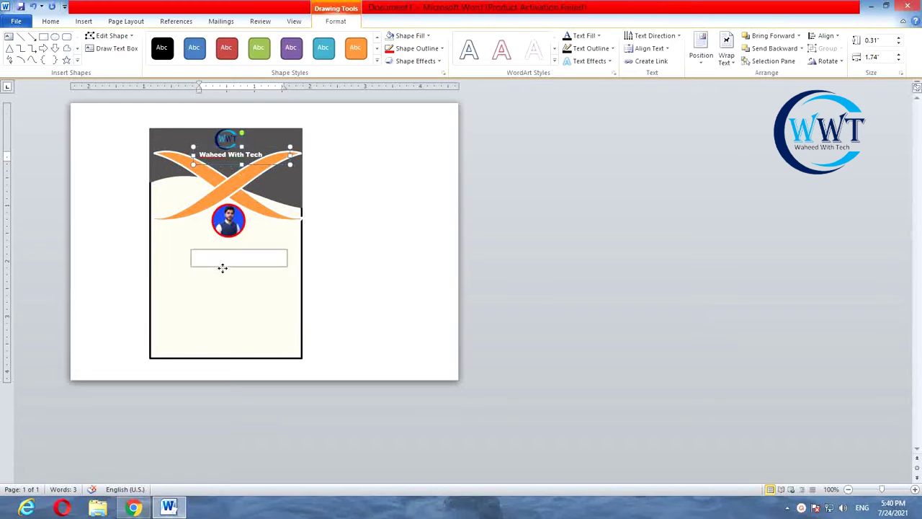
# Copy the header text box below the photo, replace its text with the holder's name, and colour it black
pyautogui.keyDown('ctrl'); pyautogui.moveTo(225, 167); pyautogui.dragTo(217, 259); pyautogui.keyUp('ctrl')
pyautogui.tripleClick(250, 253)
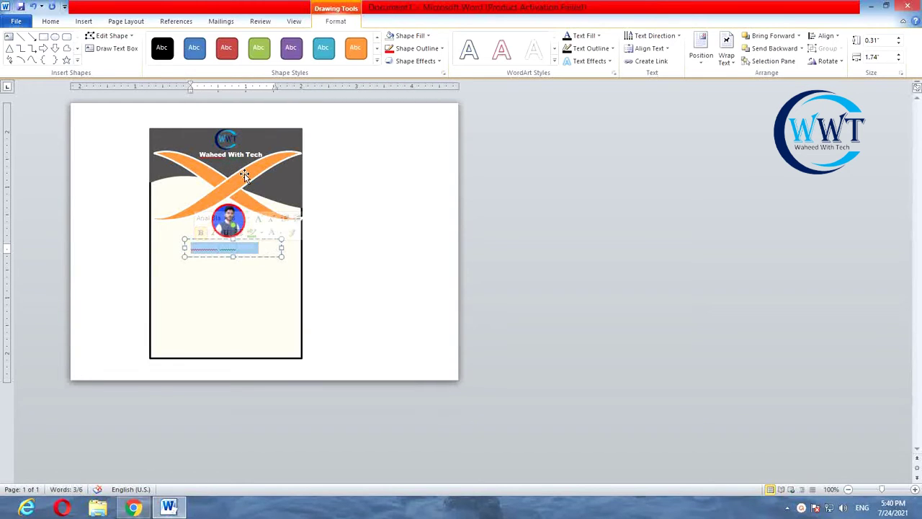
pyautogui.press('Delete')
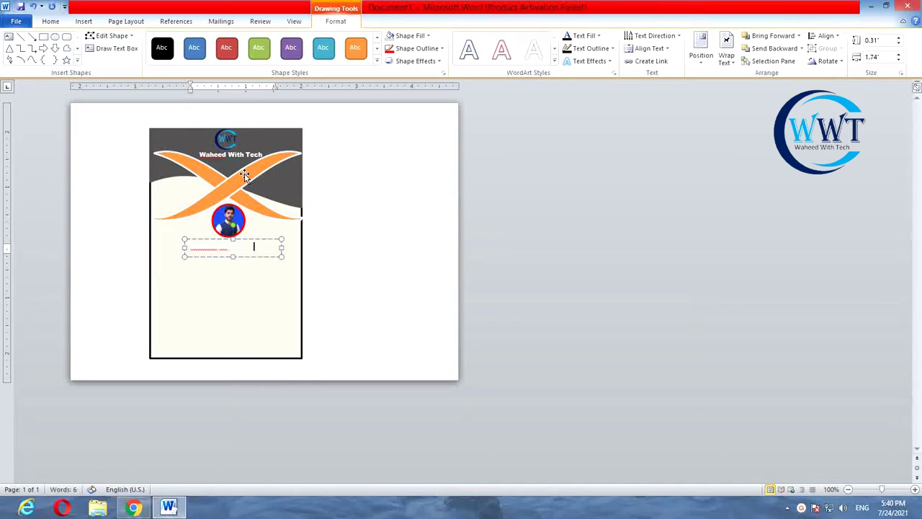
pyautogui.tripleClick(258, 248)
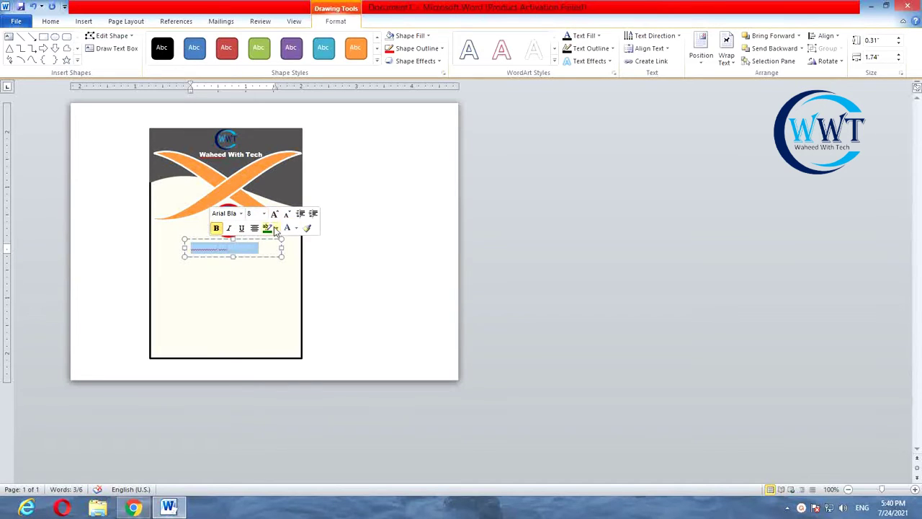
pyautogui.click(297, 229)
pyautogui.click(317, 240)
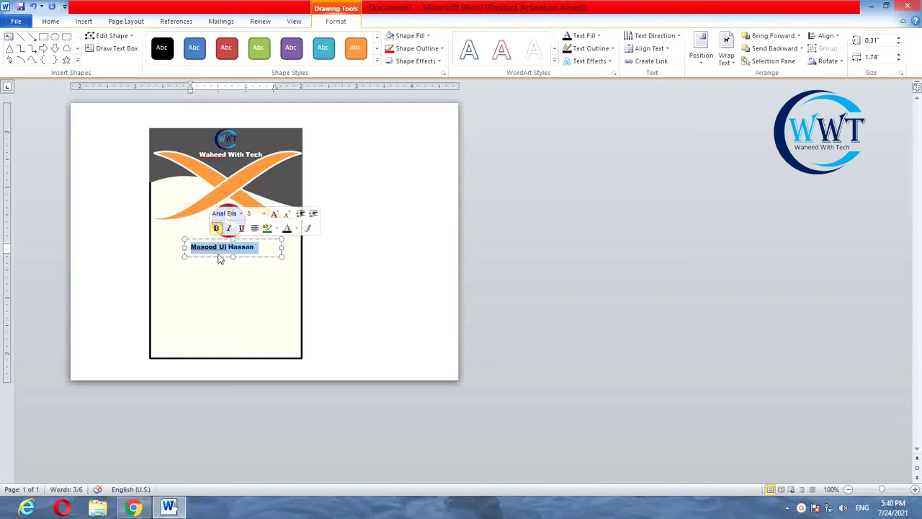
pyautogui.moveTo(219, 258); pyautogui.dragTo(222, 263)
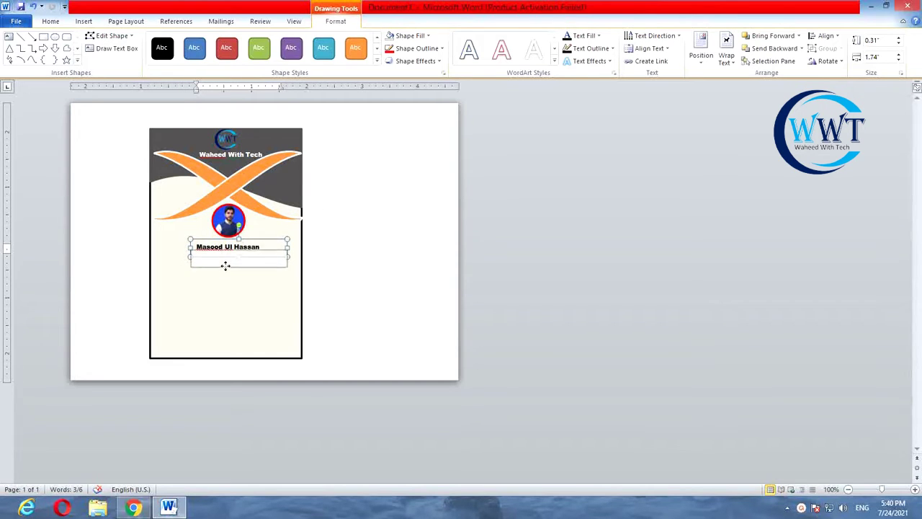
# Duplicate the name box beneath it, type 'Director', centre it, and colour it red
pyautogui.keyDown('ctrl'); pyautogui.moveTo(227, 260); pyautogui.dragTo(227, 271); pyautogui.keyUp('ctrl')
pyautogui.write('D')
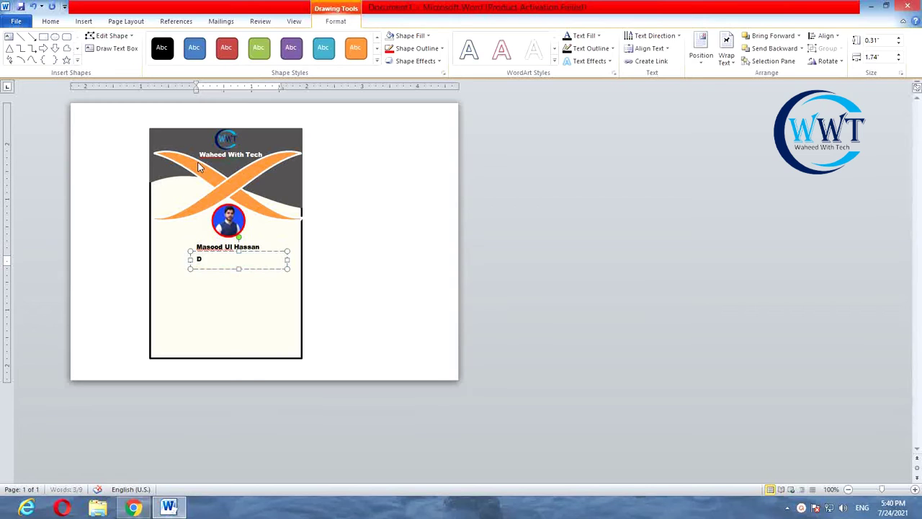
pyautogui.write('irector')
pyautogui.moveTo(231, 255); pyautogui.dragTo(211, 258)
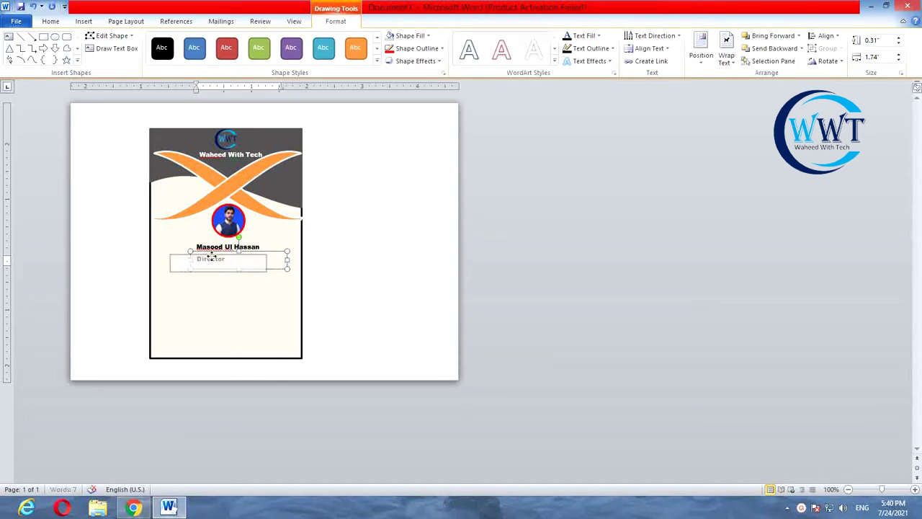
pyautogui.doubleClick(225, 259)
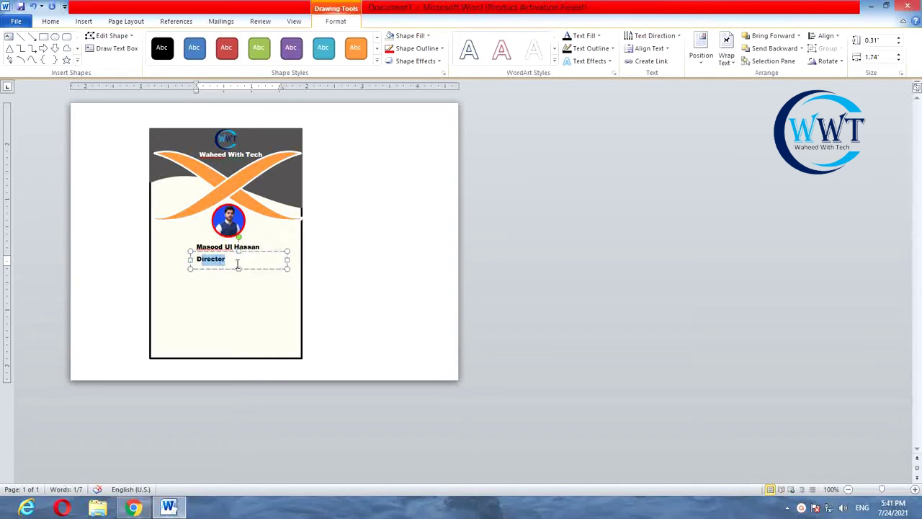
pyautogui.hotkey('ctrl', 'e')
pyautogui.click(227, 268)
pyautogui.moveTo(227, 268); pyautogui.dragTo(218, 270)
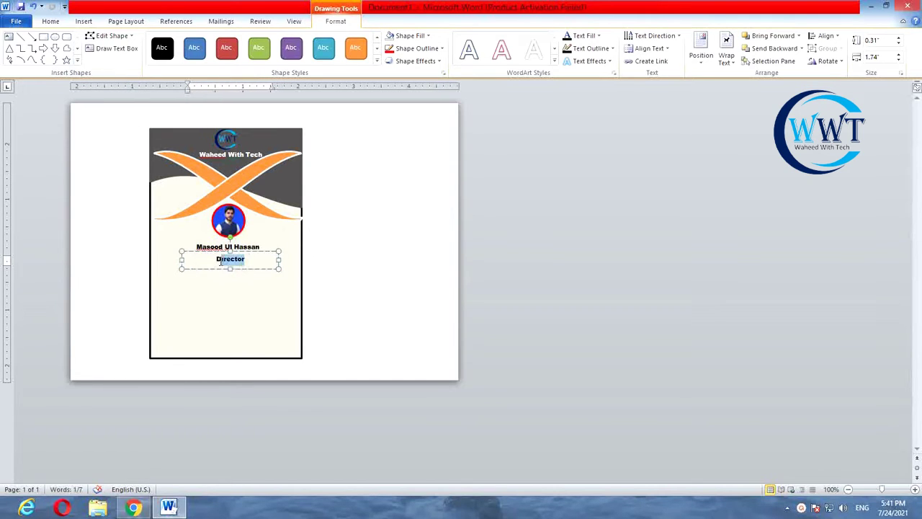
pyautogui.moveTo(221, 261)
pyautogui.click(293, 244)
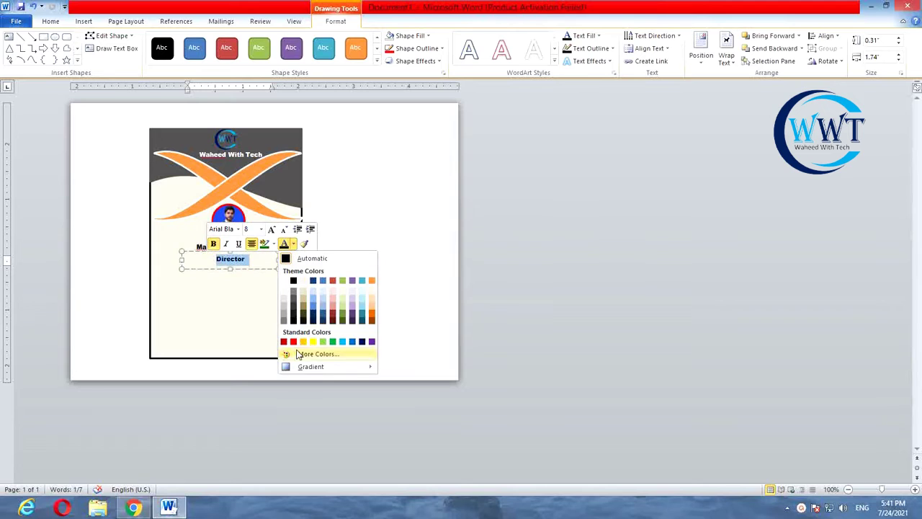
pyautogui.click(293, 342)
# Duplicate the Director box below it, widen it to 2.23 inches and make it taller
pyautogui.click(202, 278)
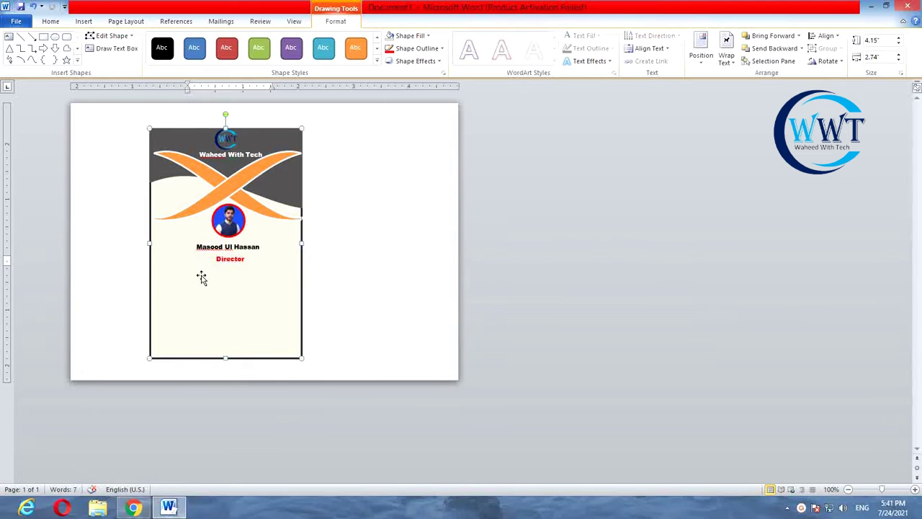
pyautogui.click(213, 265)
pyautogui.moveTo(216, 268)
pyautogui.mouseDown()
pyautogui.moveTo(206, 285)
pyautogui.moveTo(165, 276)
pyautogui.mouseUp()
pyautogui.moveTo(279, 276); pyautogui.dragTo(290, 278)
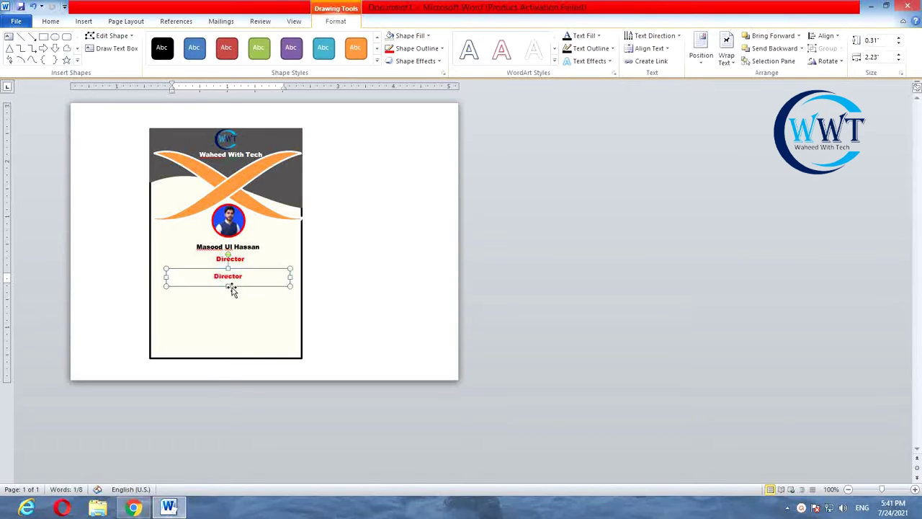
pyautogui.moveTo(232, 288); pyautogui.dragTo(232, 319)
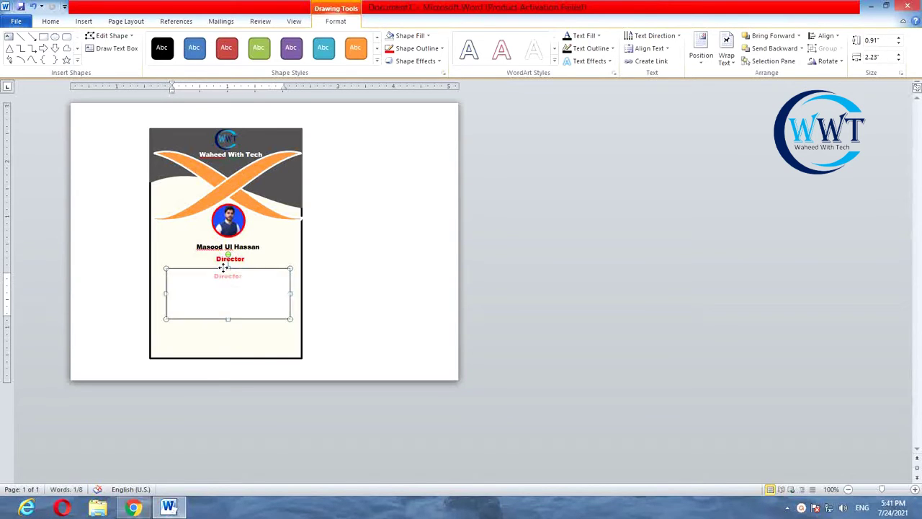
pyautogui.moveTo(224, 268); pyautogui.dragTo(224, 261)
# Turn the copied text black and replace it with the ID number line
pyautogui.doubleClick(232, 270)
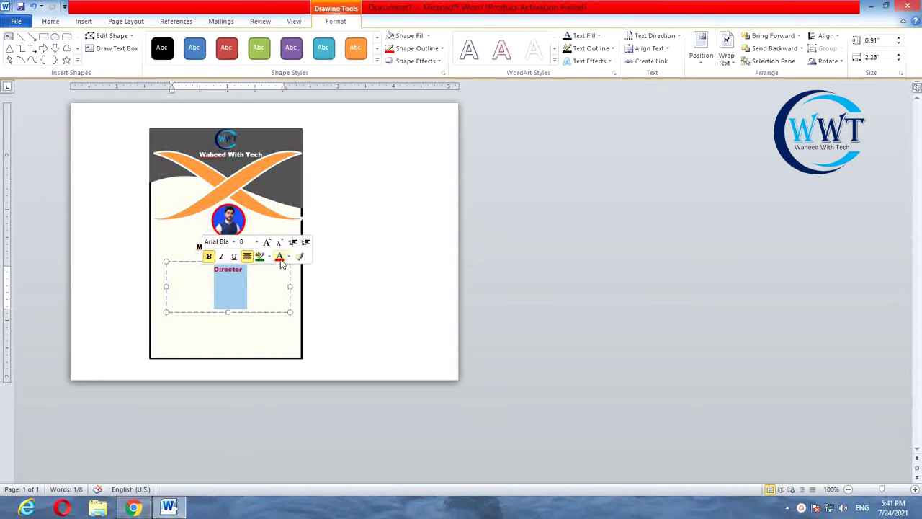
pyautogui.click(289, 256)
pyautogui.click(284, 274)
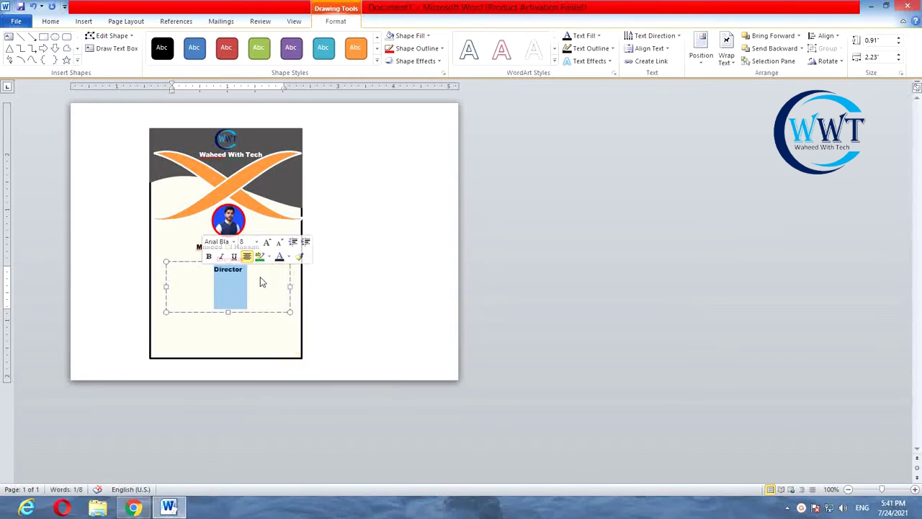
pyautogui.press('Delete')
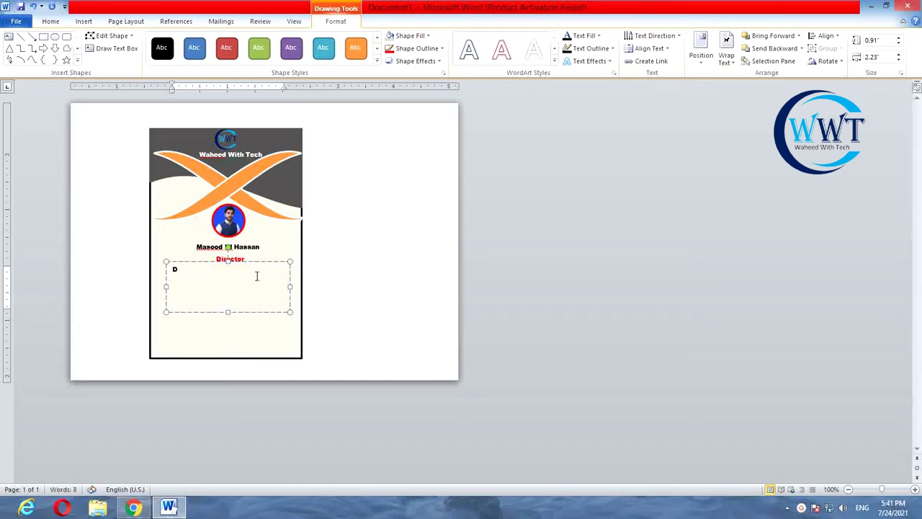
pyautogui.write('D')
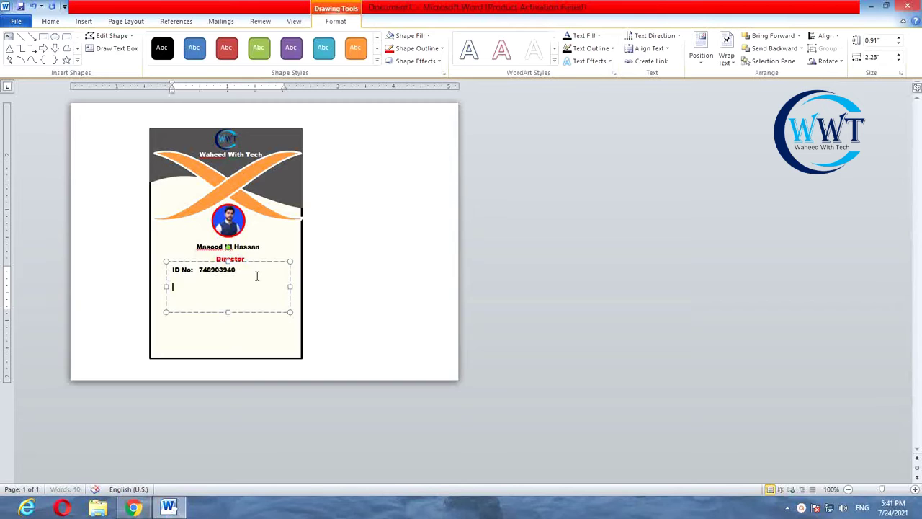
pyautogui.press('Return')
pyautogui.press('BackSpace')
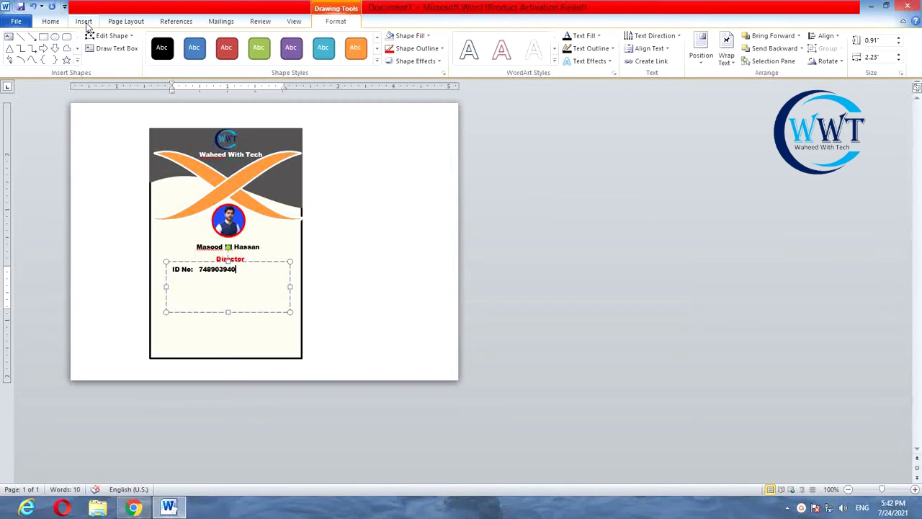
# Remove the space after paragraphs in the details box
pyautogui.click(85, 22)
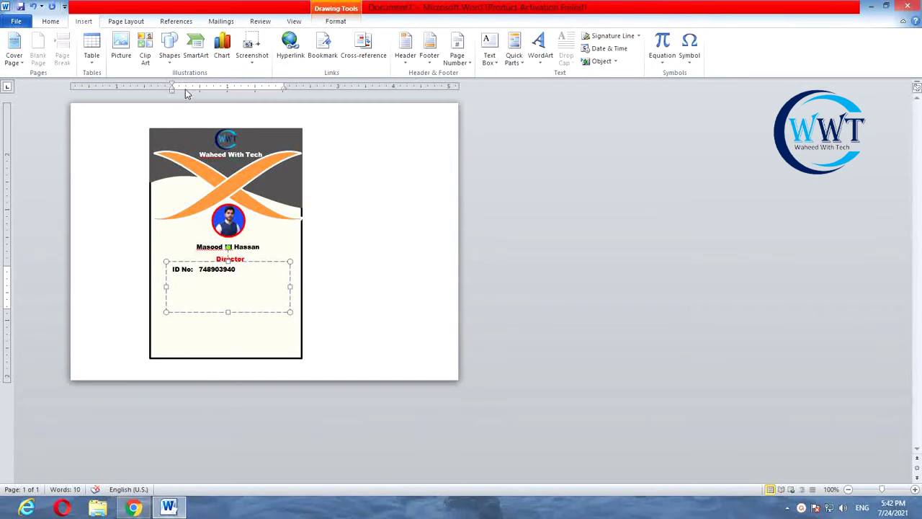
pyautogui.doubleClick(238, 274)
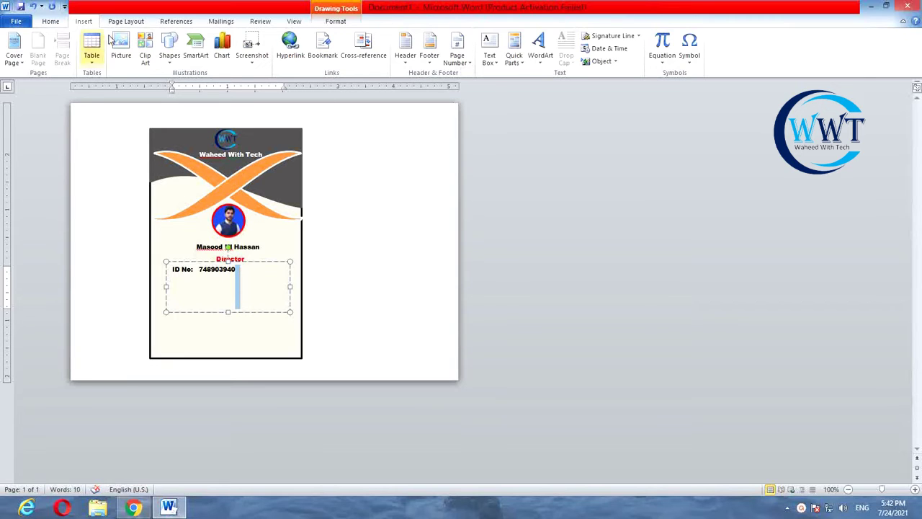
pyautogui.click(50, 21)
pyautogui.click(319, 57)
pyautogui.click(339, 181)
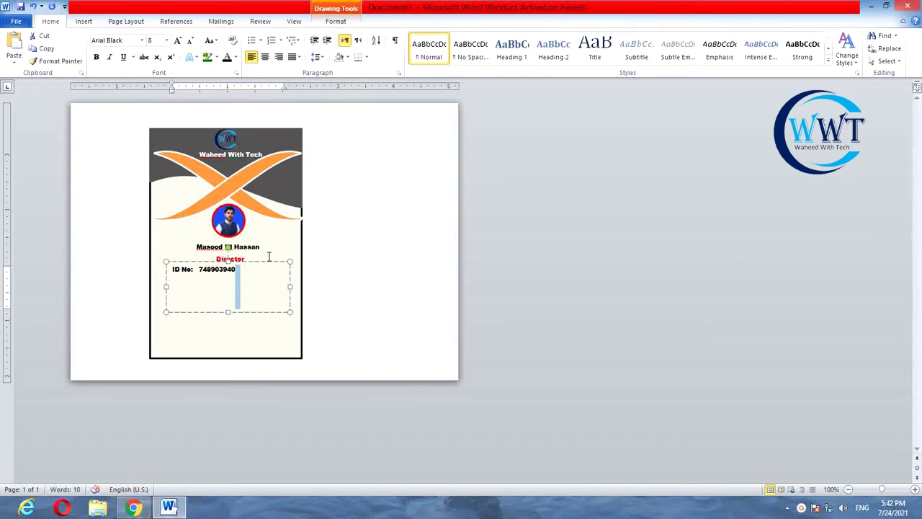
# Add the date of birth, e-mail and address lines, then trim the box's bottom edge
pyautogui.press('Return')
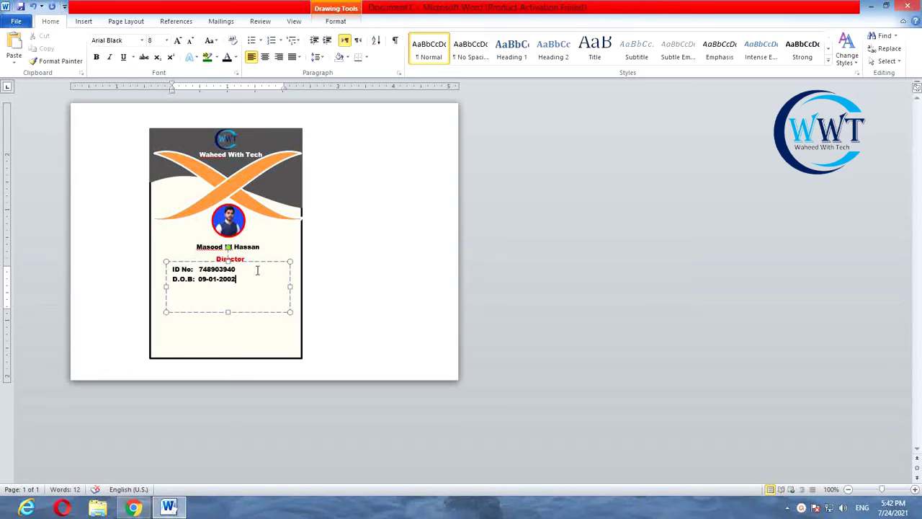
pyautogui.press('Return')
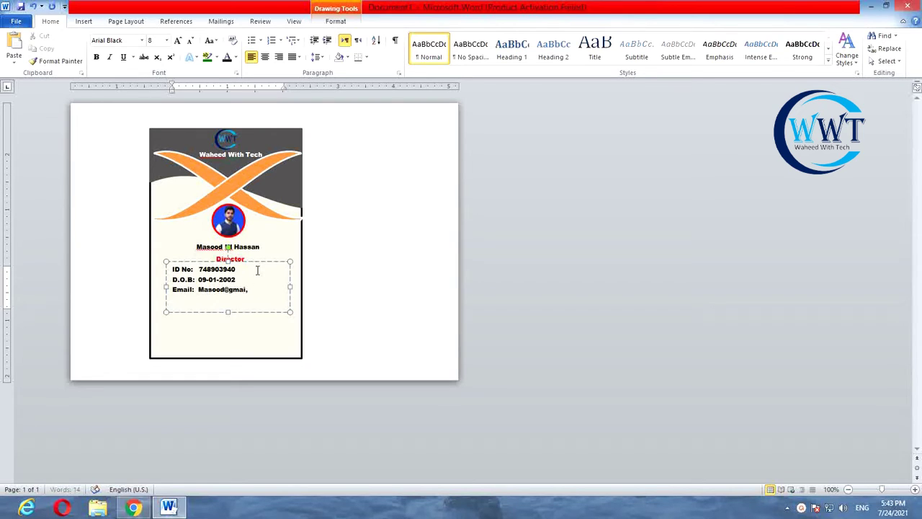
pyautogui.press('Return')
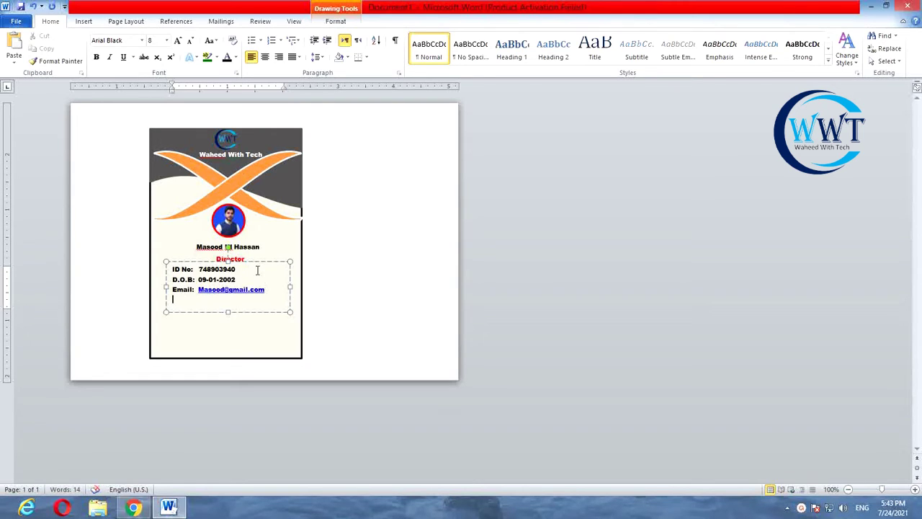
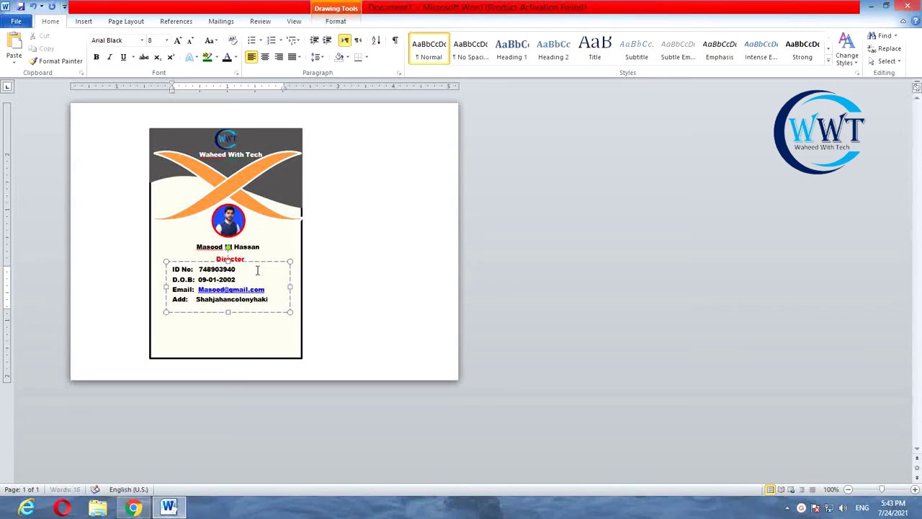
pyautogui.moveTo(231, 312); pyautogui.dragTo(211, 314)
# Draw a dark grey rectangle with no outline along the card's bottom edge
pyautogui.click(237, 329)
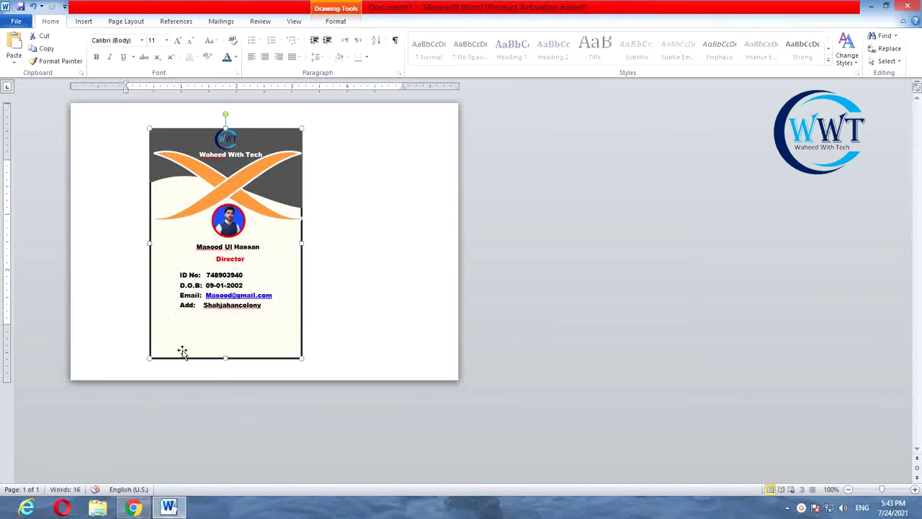
pyautogui.click(84, 21)
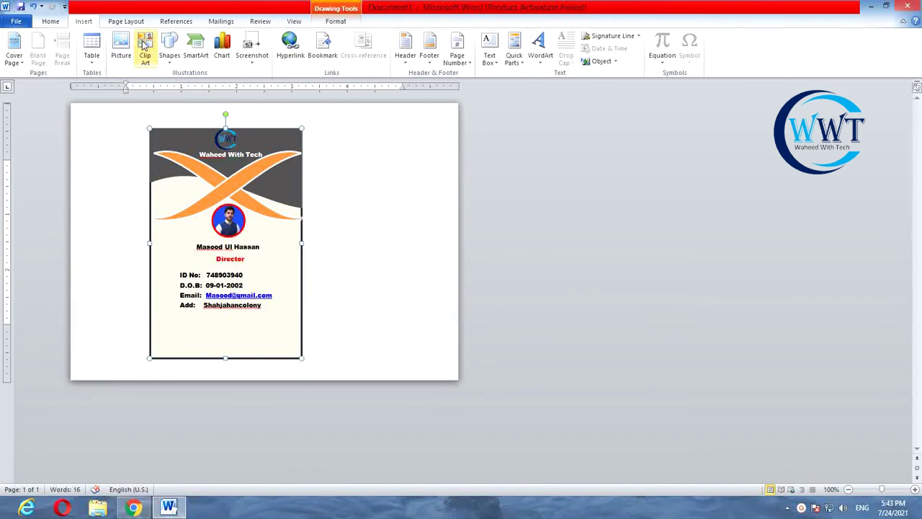
pyautogui.click(169, 47)
pyautogui.click(194, 86)
pyautogui.moveTo(151, 344); pyautogui.dragTo(300, 359)
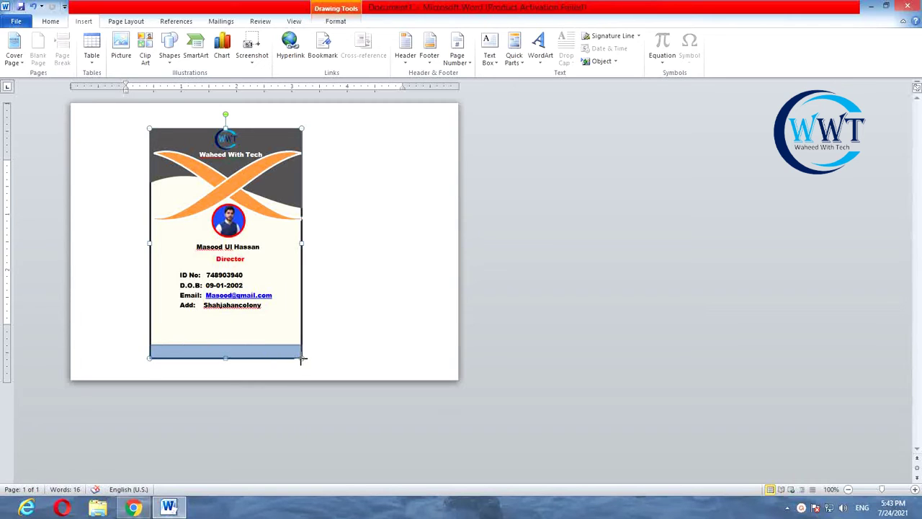
pyautogui.click(405, 35)
pyautogui.click(406, 78)
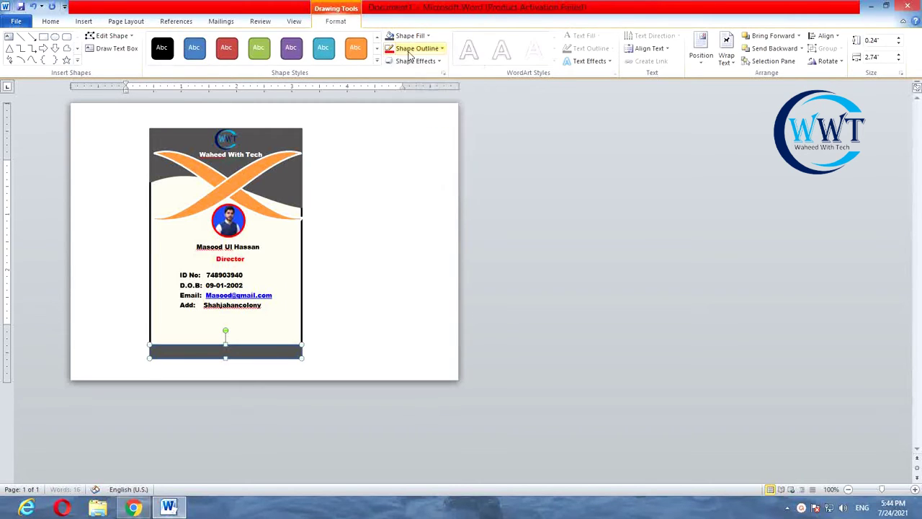
pyautogui.click(417, 47)
pyautogui.click(418, 144)
# Curve the rectangle's top edge into a wave with Edit Points
pyautogui.click(110, 36)
pyautogui.click(120, 65)
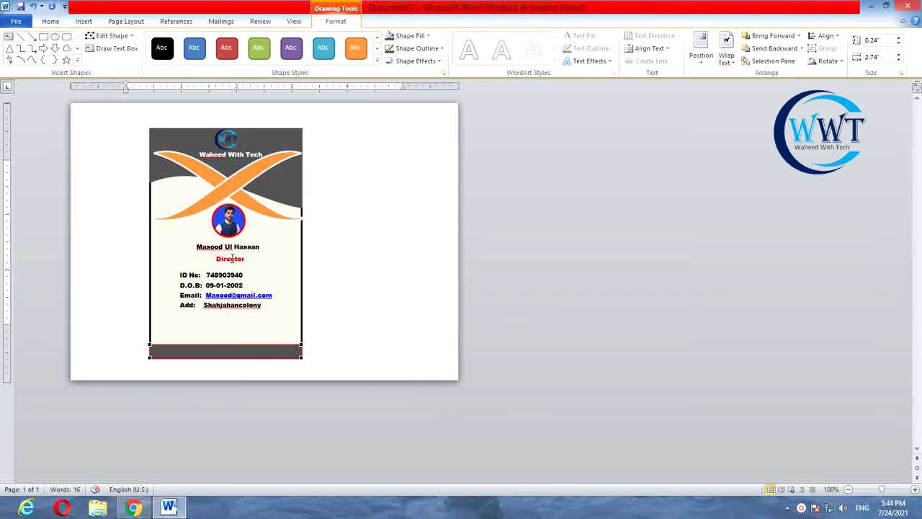
pyautogui.moveTo(251, 345)
pyautogui.mouseDown()
pyautogui.moveTo(288, 326)
pyautogui.moveTo(249, 321)
pyautogui.mouseUp()
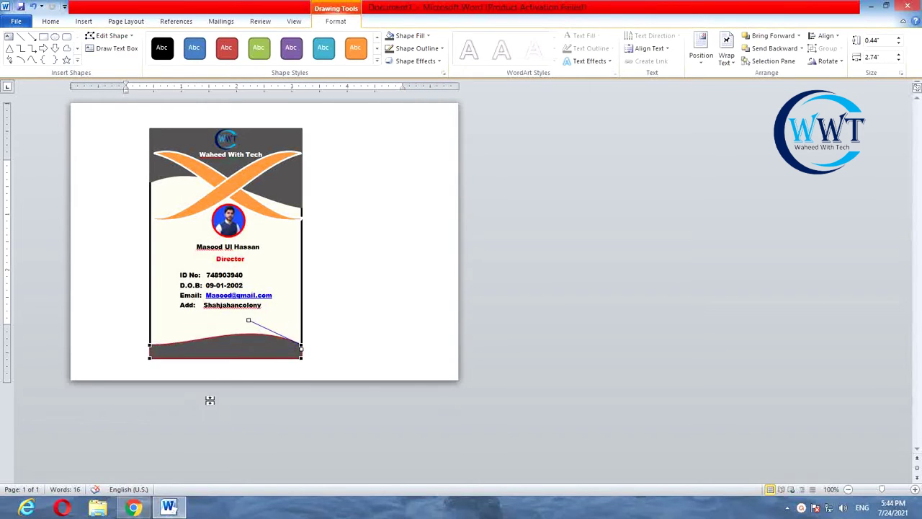
pyautogui.click(214, 333)
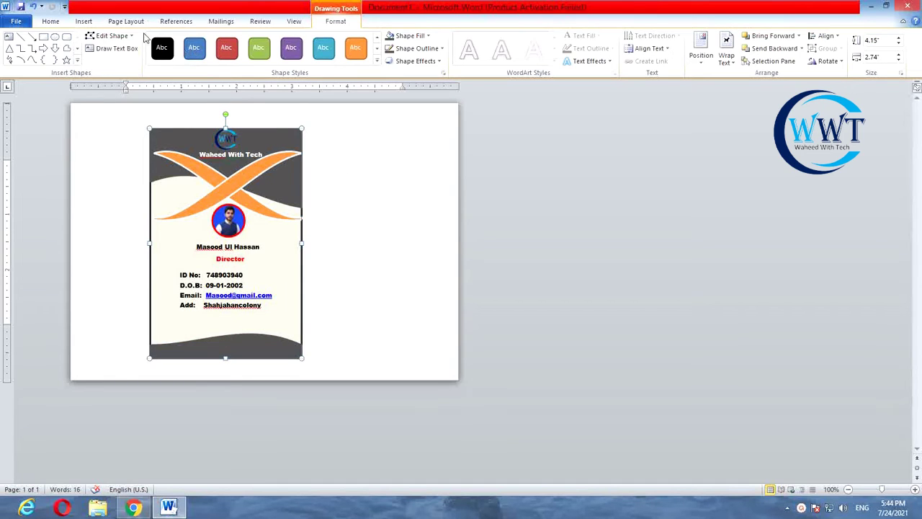
pyautogui.click(88, 23)
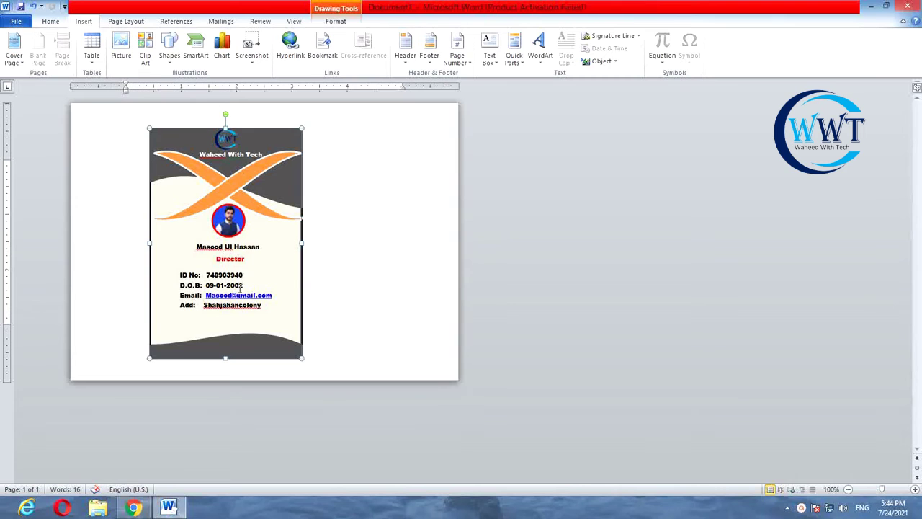
# Insert the scan QR code picture and place it in front of text
pyautogui.click(121, 44)
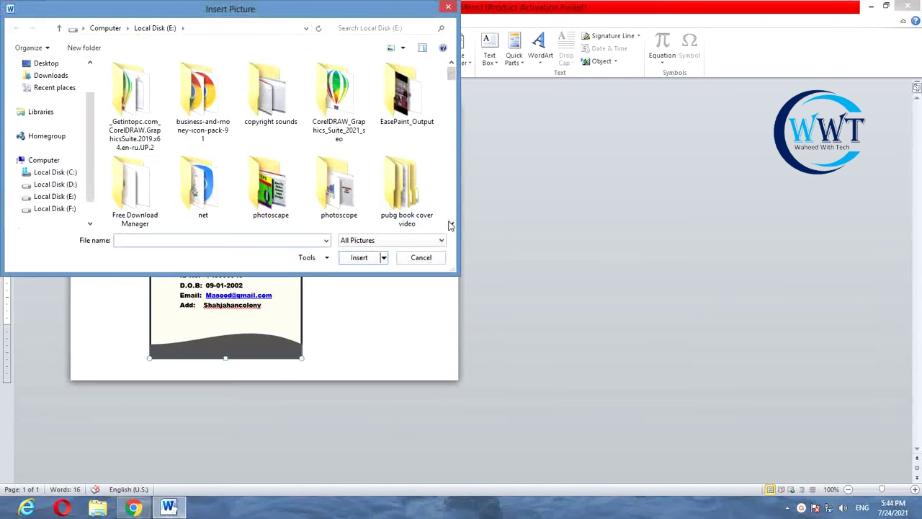
pyautogui.click(451, 224)
pyautogui.click(451, 224)
pyautogui.click(451, 225)
pyautogui.click(451, 225)
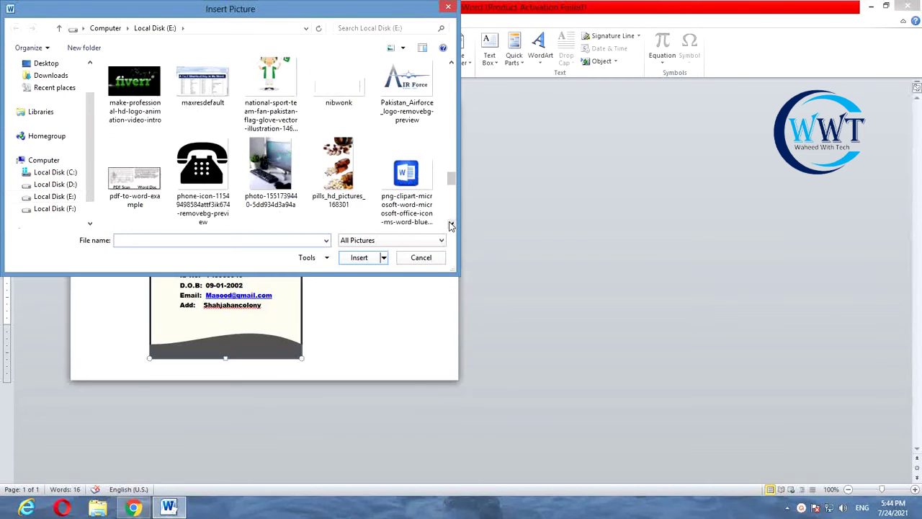
pyautogui.click(451, 225)
pyautogui.click(406, 90)
pyautogui.click(360, 257)
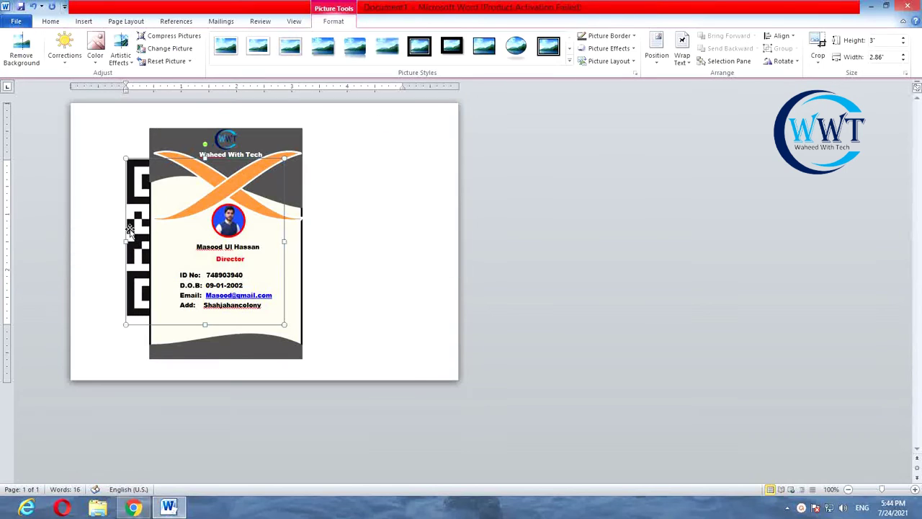
pyautogui.click(681, 54)
pyautogui.click(709, 164)
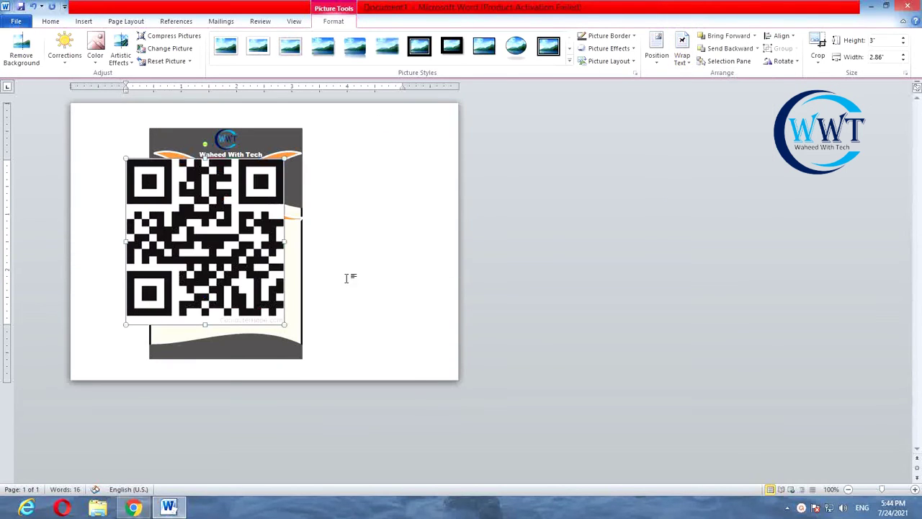
# Shrink the QR code to about 0.38 by 0.36 inches and move it below the address
pyautogui.moveTo(285, 330)
pyautogui.mouseDown()
pyautogui.moveTo(161, 194)
pyautogui.moveTo(215, 322)
pyautogui.moveTo(229, 334)
pyautogui.mouseUp()
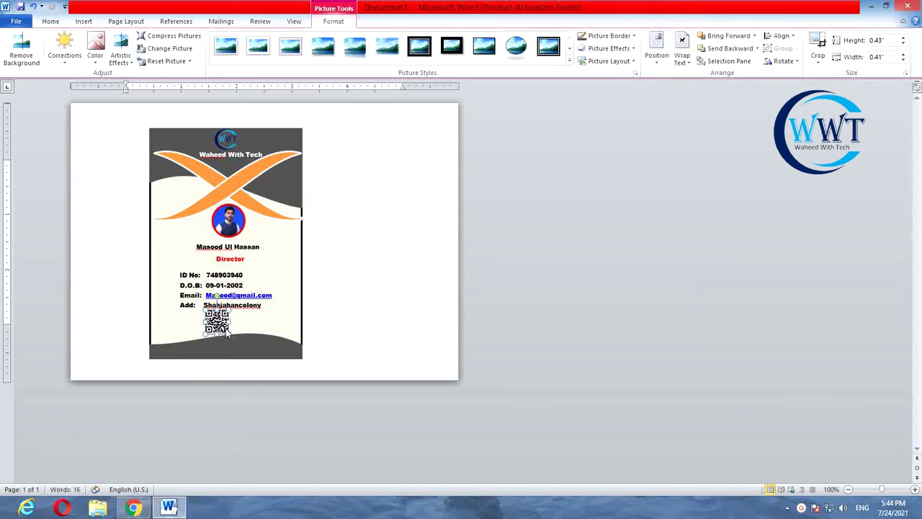
pyautogui.moveTo(229, 334); pyautogui.dragTo(224, 324)
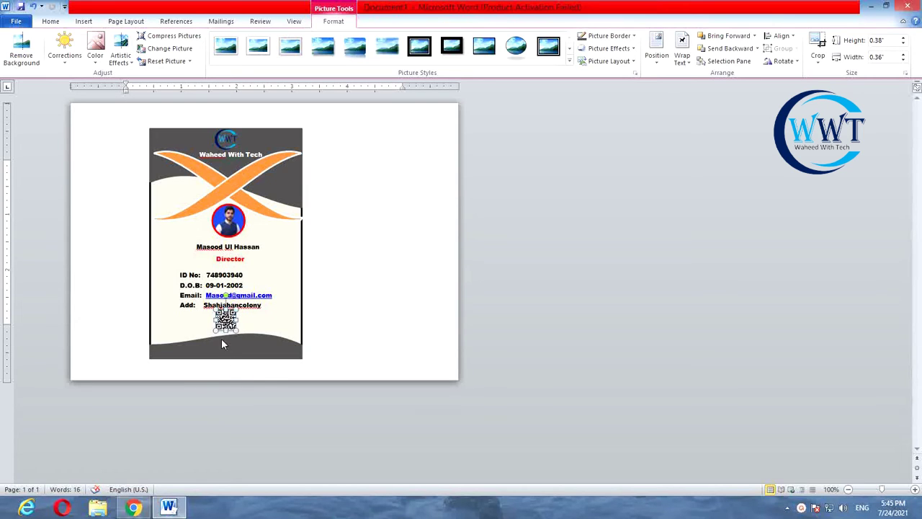
pyautogui.moveTo(225, 317); pyautogui.dragTo(225, 323)
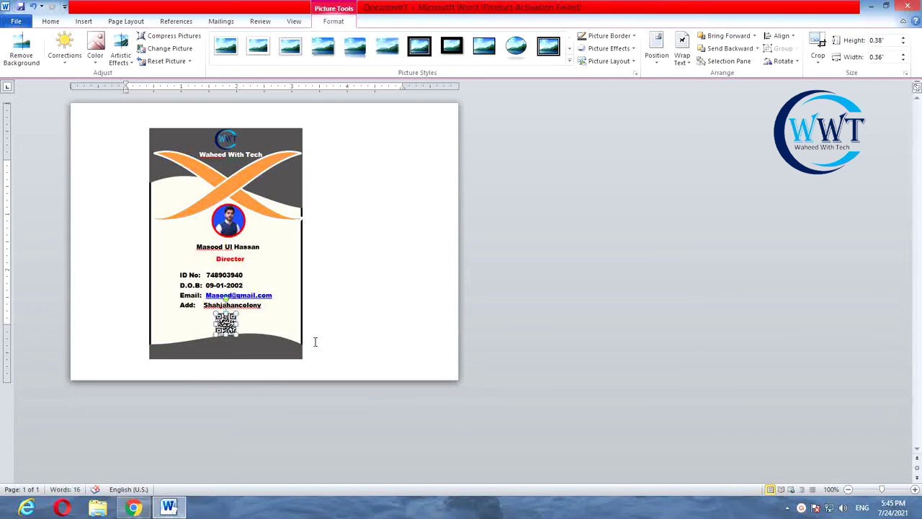
pyautogui.click(315, 342)
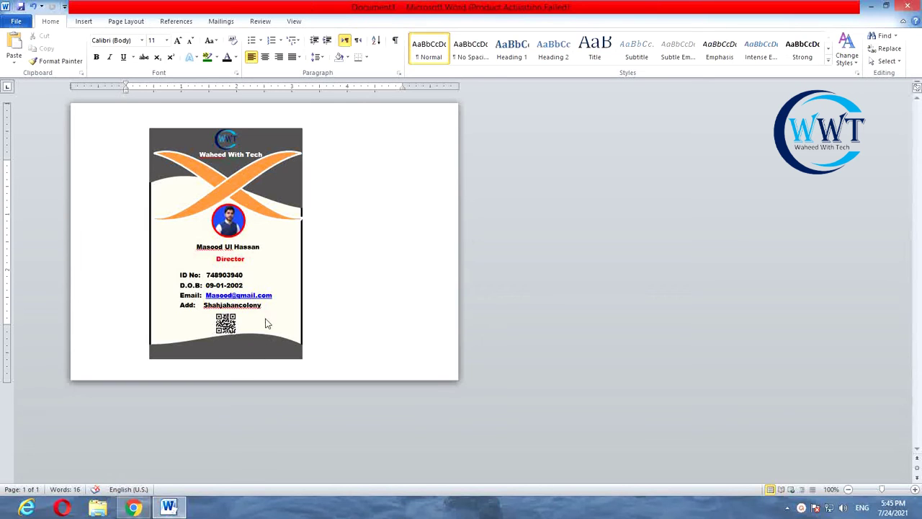
# Give the card background a light corner gradient fill
pyautogui.click(239, 350)
pyautogui.click(168, 322)
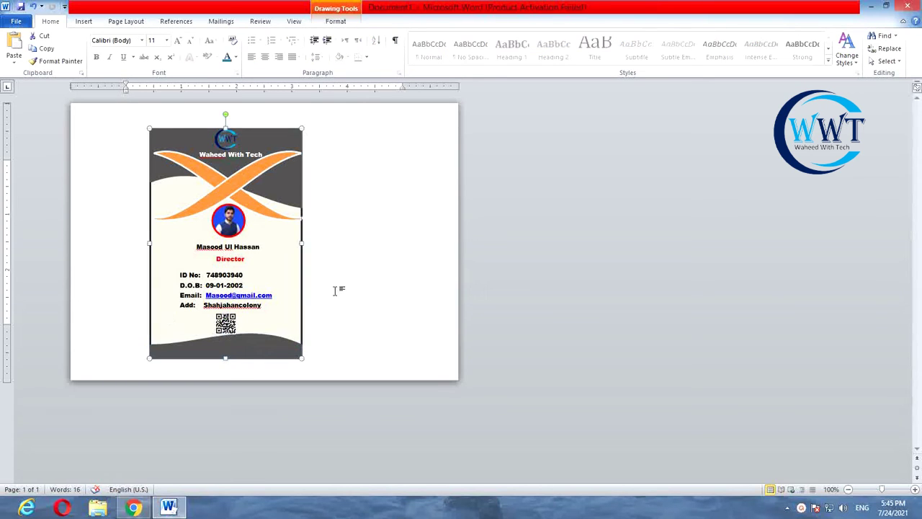
pyautogui.click(85, 21)
pyautogui.doubleClick(166, 324)
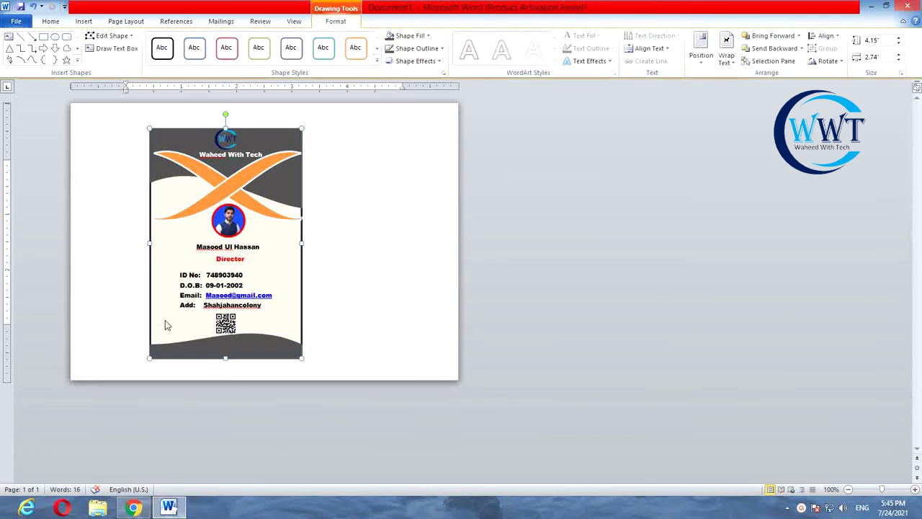
pyautogui.click(418, 61)
pyautogui.click(410, 36)
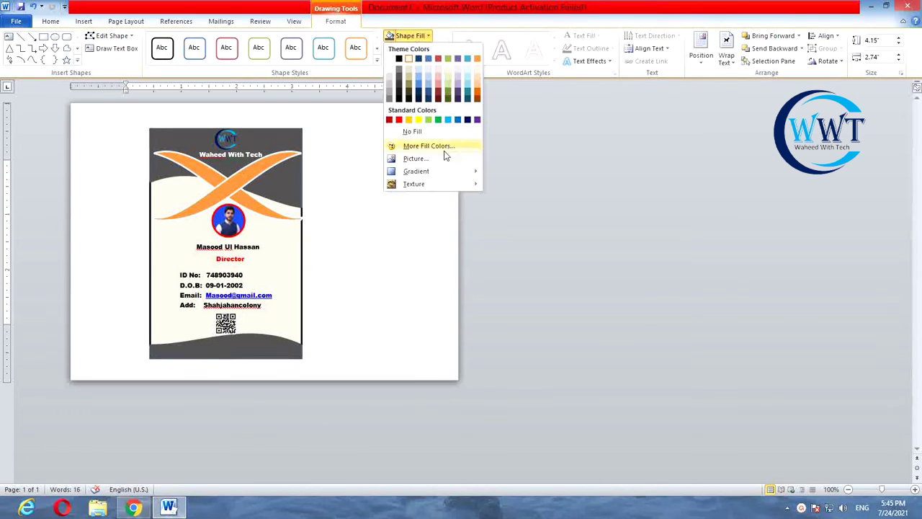
pyautogui.moveTo(426, 184)
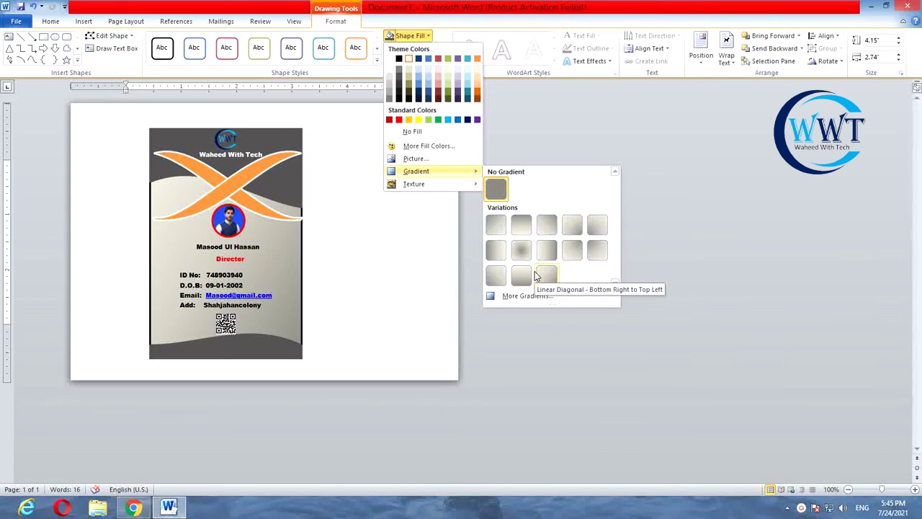
pyautogui.click(577, 229)
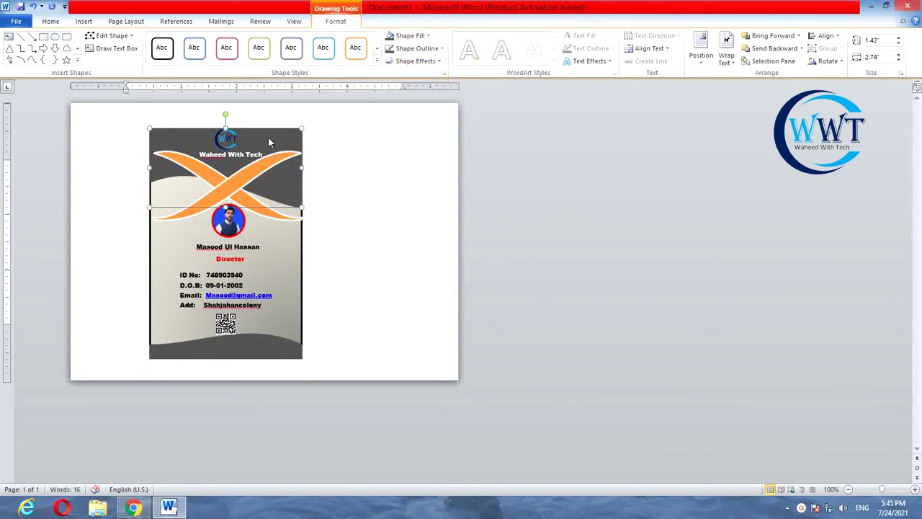
# Apply dark gradient fills to the header and footer waves
pyautogui.click(410, 36)
pyautogui.moveTo(425, 171)
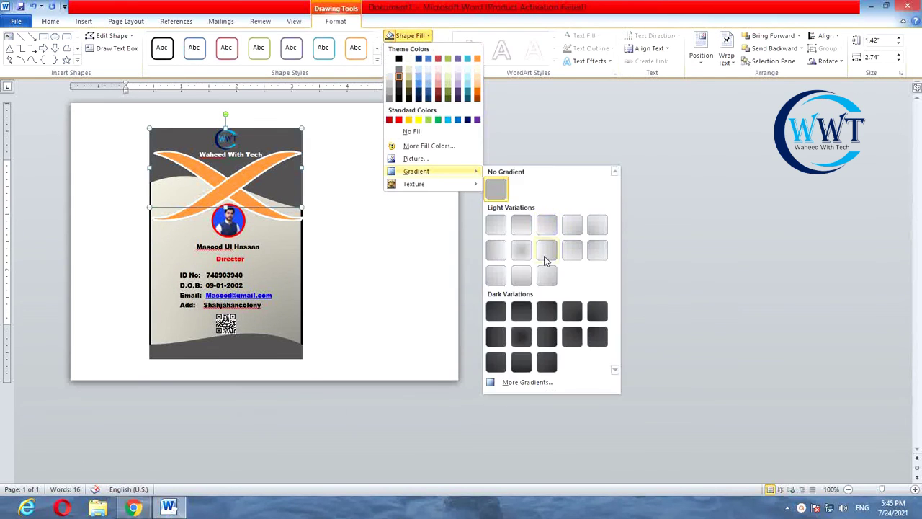
pyautogui.click(597, 337)
pyautogui.click(223, 357)
pyautogui.click(410, 35)
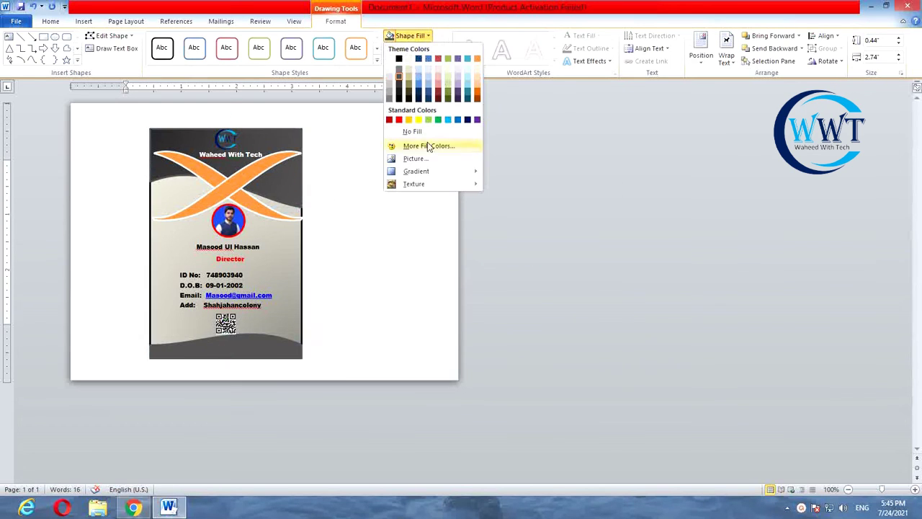
pyautogui.moveTo(421, 171)
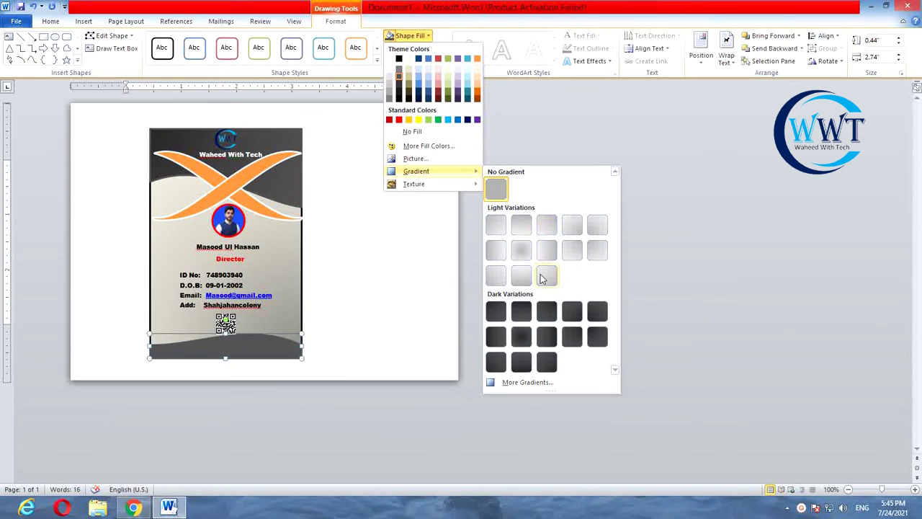
pyautogui.click(495, 362)
# Preview gradient fills on the orange X but leave it solid orange
pyautogui.click(221, 182)
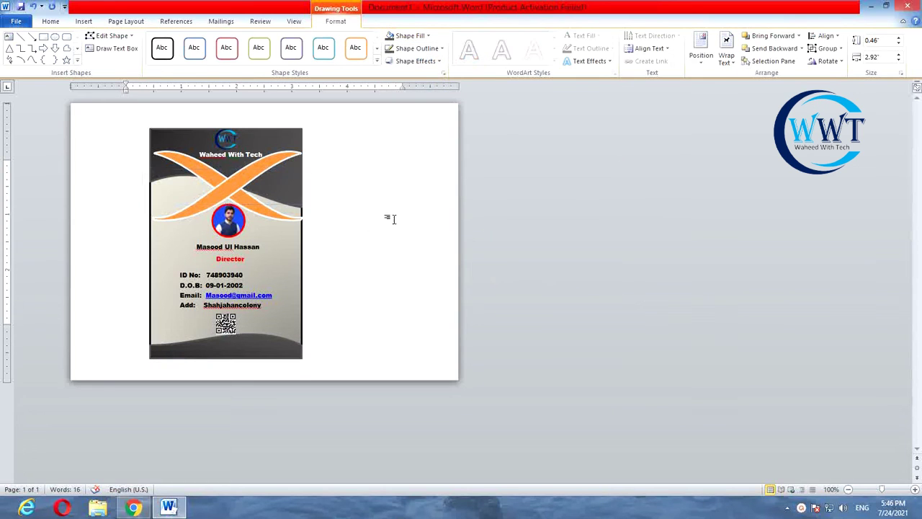
pyautogui.click(51, 21)
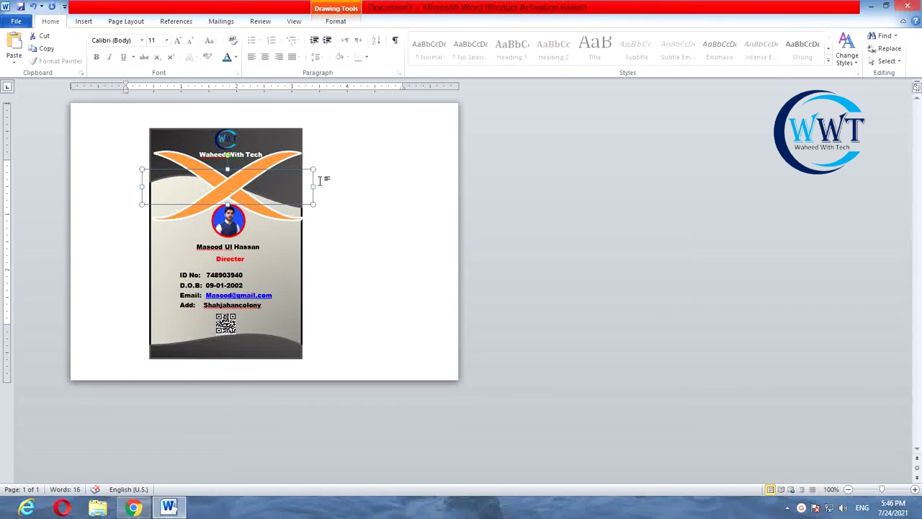
pyautogui.click(336, 21)
pyautogui.click(410, 35)
pyautogui.moveTo(417, 170)
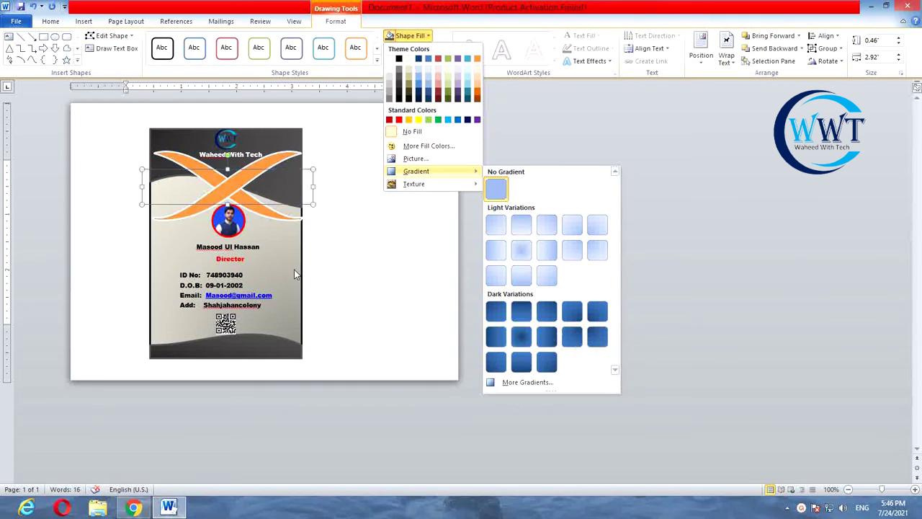
pyautogui.click(271, 150)
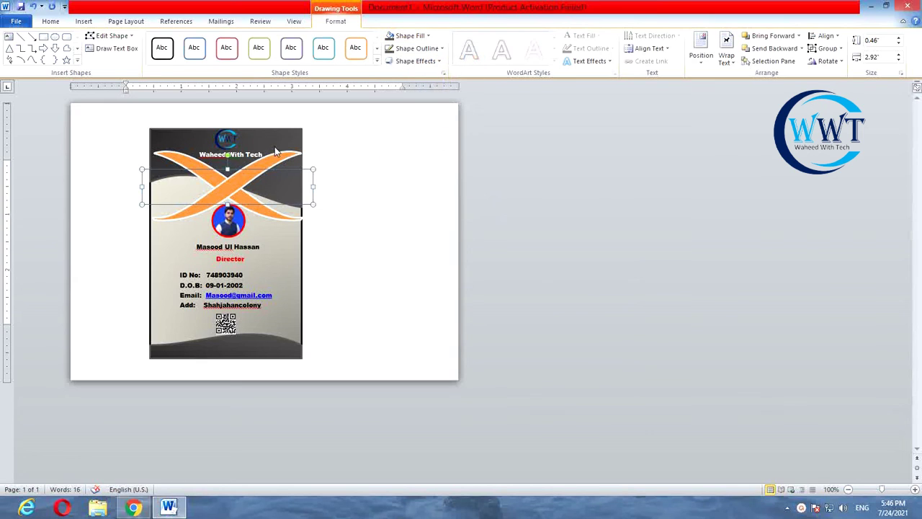
pyautogui.keyDown('shift'); pyautogui.click(228, 144); pyautogui.keyUp('shift')
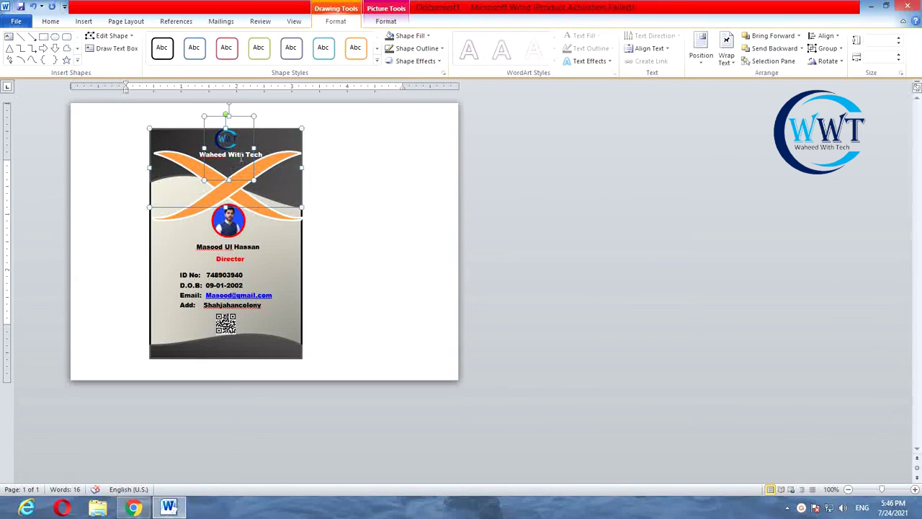
# Select the title, X, background, photo, text boxes, footer and QR code, and group them
pyautogui.keyDown('shift'); pyautogui.click(239, 154); pyautogui.keyUp('shift')
pyautogui.keyDown('shift'); pyautogui.click(234, 190); pyautogui.keyUp('shift')
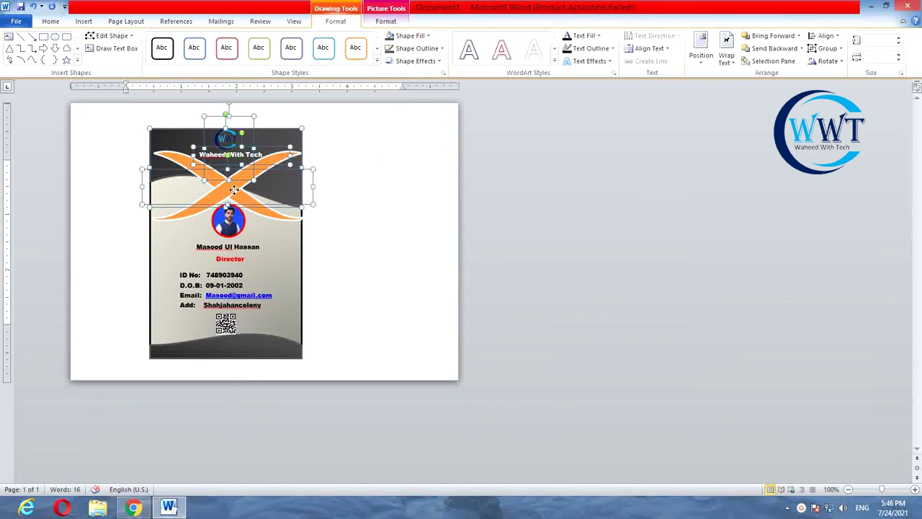
pyautogui.keyDown('shift'); pyautogui.click(293, 245); pyautogui.keyUp('shift')
pyautogui.keyDown('shift'); pyautogui.click(238, 225); pyautogui.keyUp('shift')
pyautogui.keyDown('shift'); pyautogui.click(229, 246); pyautogui.keyUp('shift')
pyautogui.keyDown('shift'); pyautogui.click(229, 260); pyautogui.keyUp('shift')
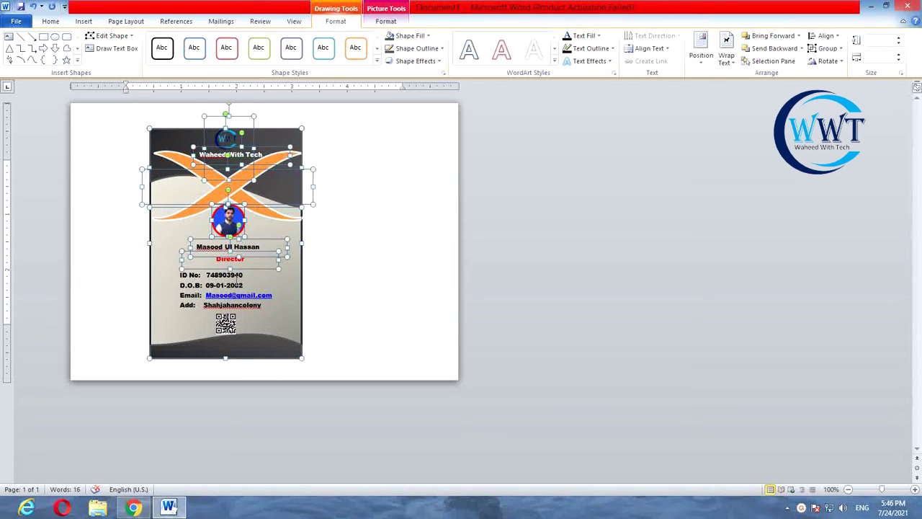
pyautogui.keyDown('shift'); pyautogui.click(236, 283); pyautogui.keyUp('shift')
pyautogui.keyDown('shift'); pyautogui.click(242, 342); pyautogui.keyUp('shift')
pyautogui.keyDown('shift'); pyautogui.click(227, 321); pyautogui.keyUp('shift')
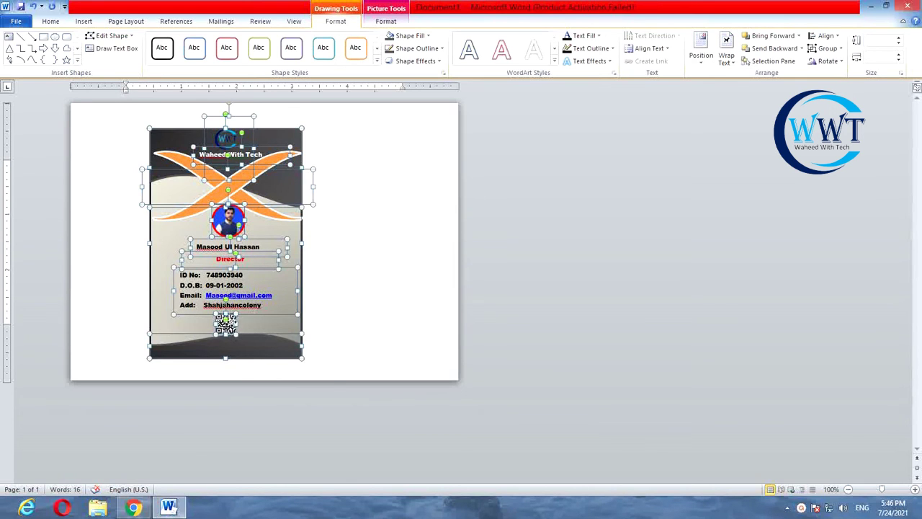
pyautogui.rightClick(228, 320)
pyautogui.moveTo(262, 382)
pyautogui.click(360, 382)
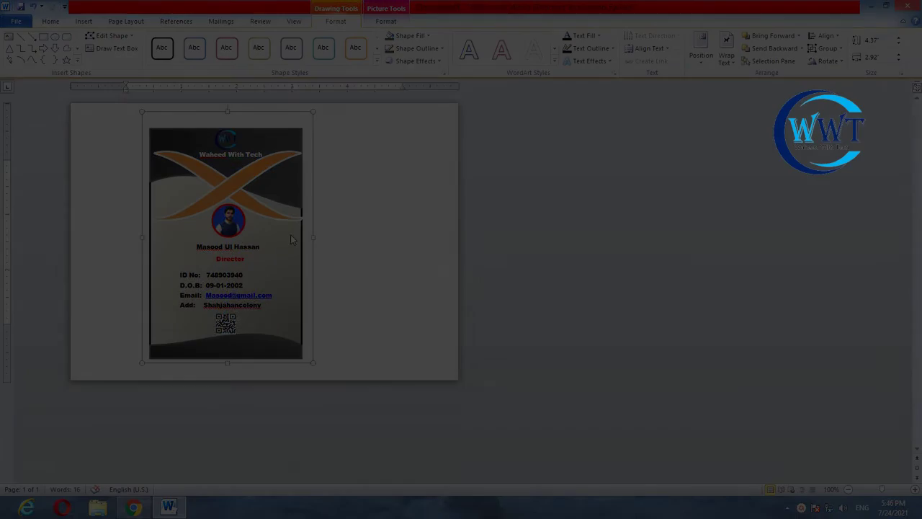